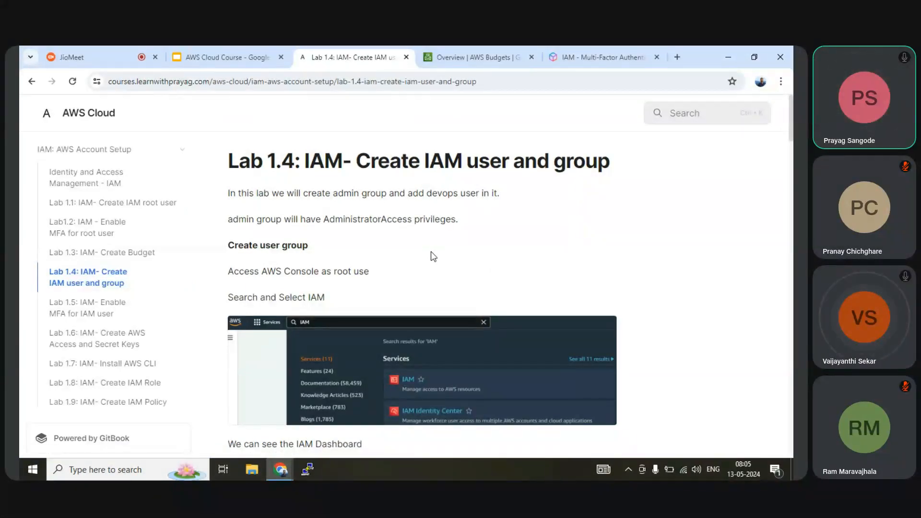
# Skim the Lab 1.4 admin-group instructions, then switch to the AWS Budgets overview tab.
pyautogui.scroll(-3, 434, 256)
pyautogui.scroll(-1, 433, 256)
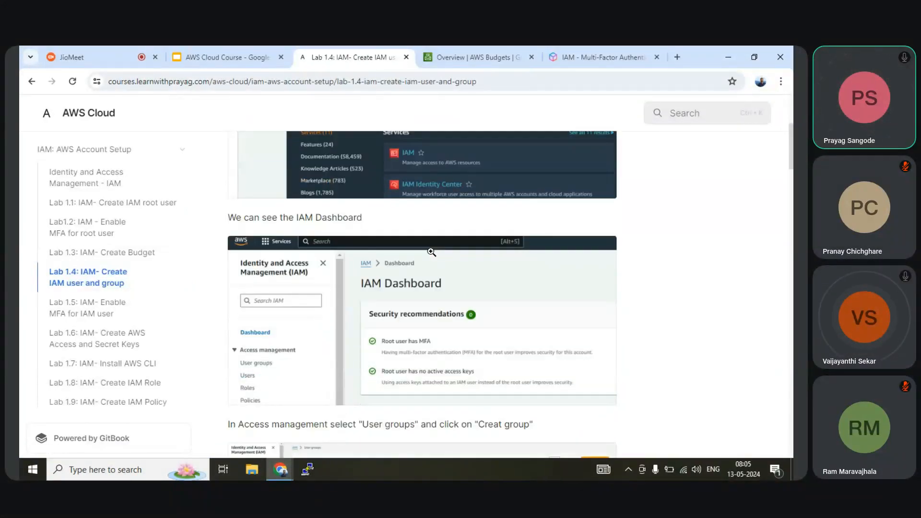
pyautogui.scroll(4, 432, 252)
pyautogui.click(456, 50)
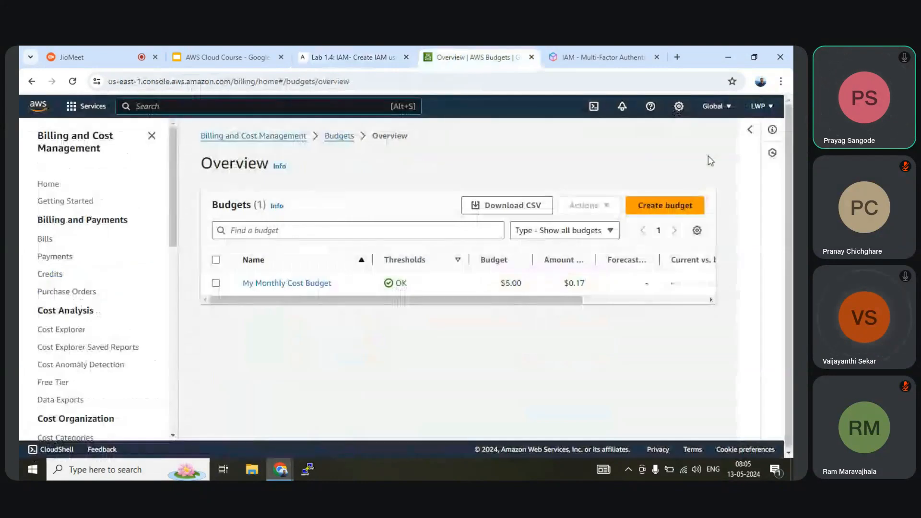
# Search for 'IAM' in the console and open the IAM service.
pyautogui.click(162, 106)
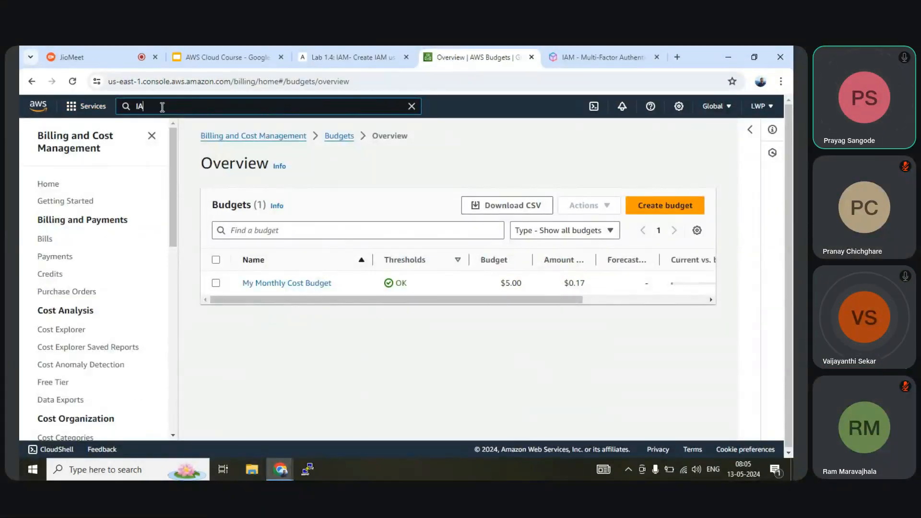
pyautogui.write('IAM')
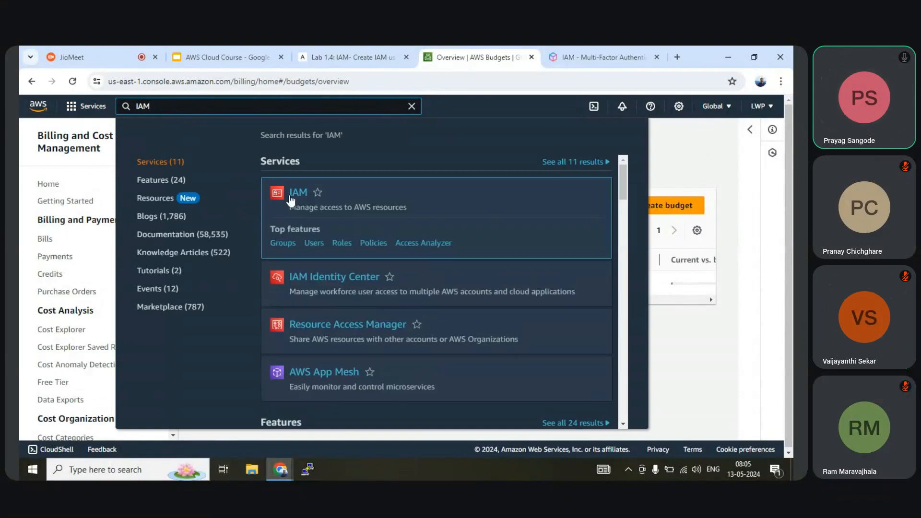
pyautogui.click(298, 194)
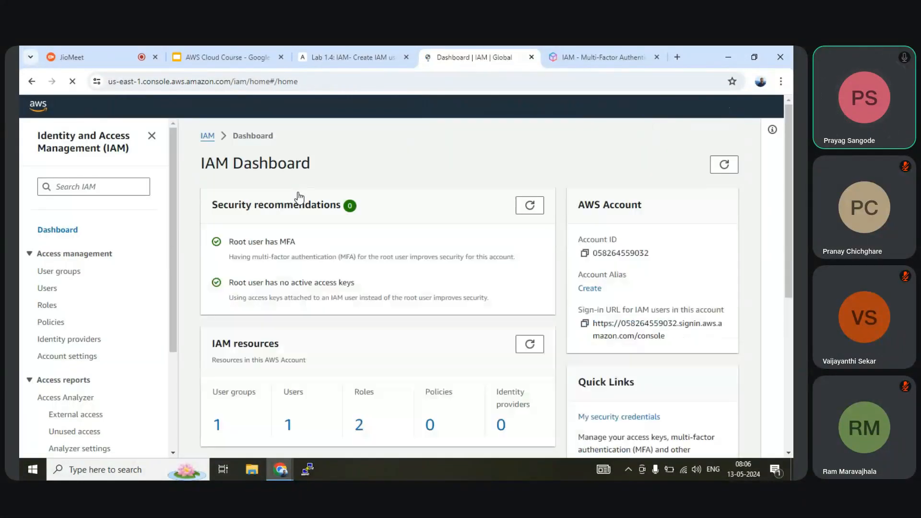
# Check the IAM Users and User groups lists, then go back to the Lab 1.4 instructions.
pyautogui.click(53, 290)
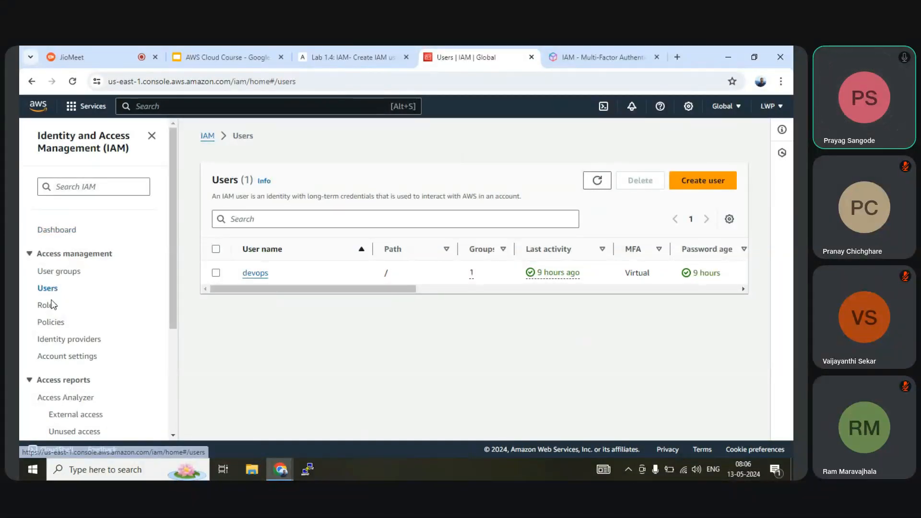
pyautogui.click(68, 276)
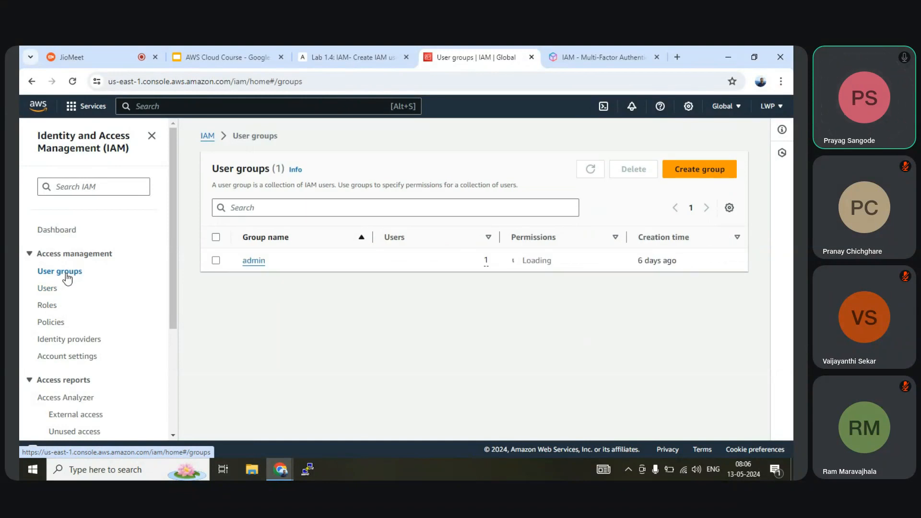
pyautogui.click(333, 57)
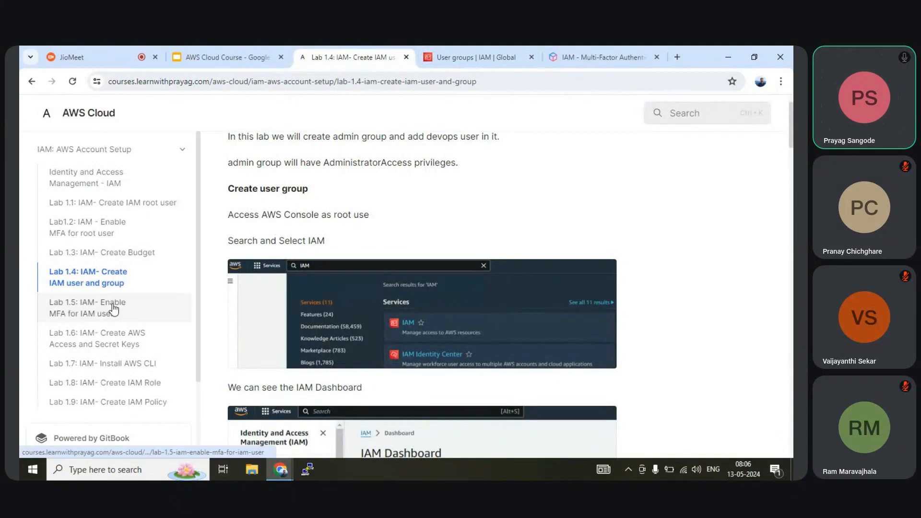
pyautogui.scroll(1, 341, 296)
pyautogui.scroll(-2, 339, 300)
pyautogui.scroll(-2, 312, 213)
pyautogui.scroll(-9, 310, 211)
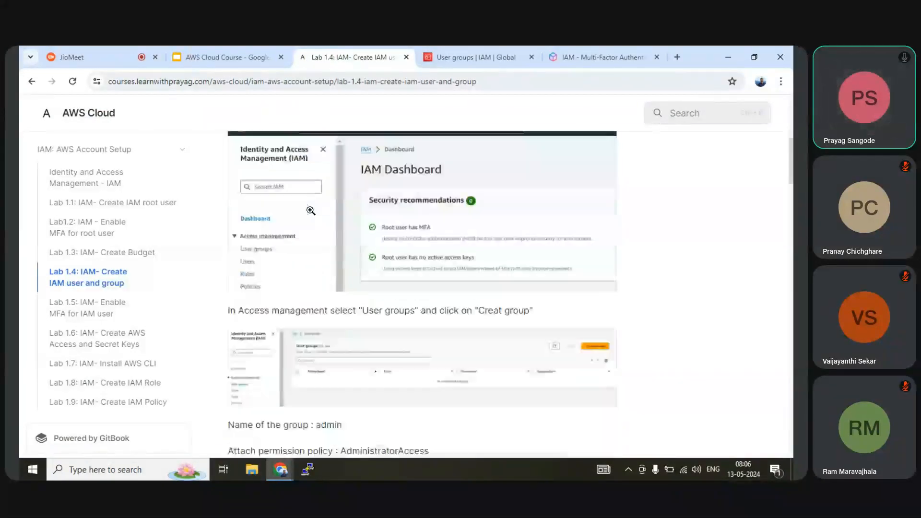
pyautogui.scroll(-2, 312, 215)
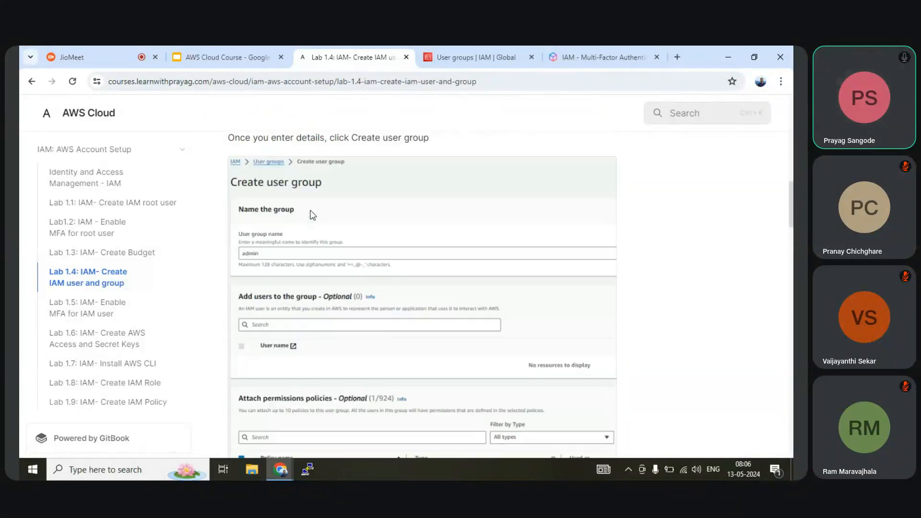
pyautogui.scroll(-1, 311, 210)
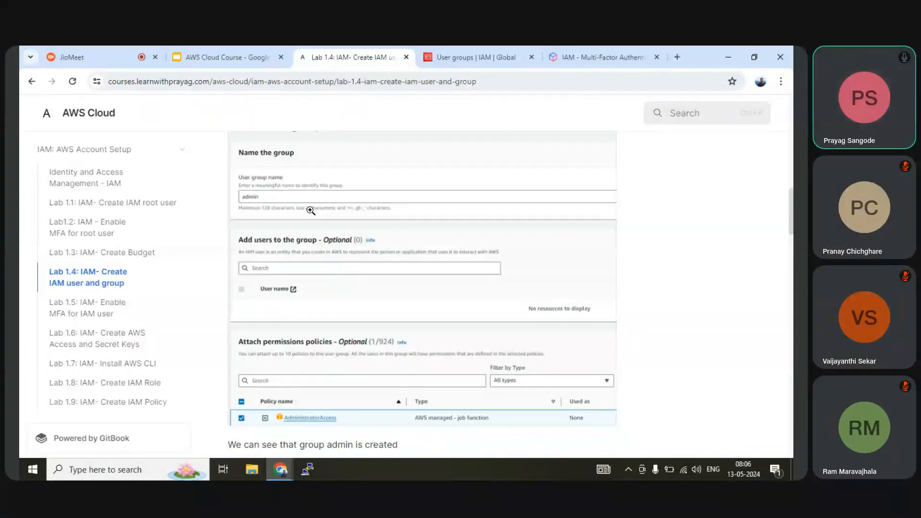
# Delete the admin user group, confirming with 'admin', and refresh the empty groups list.
pyautogui.click(455, 55)
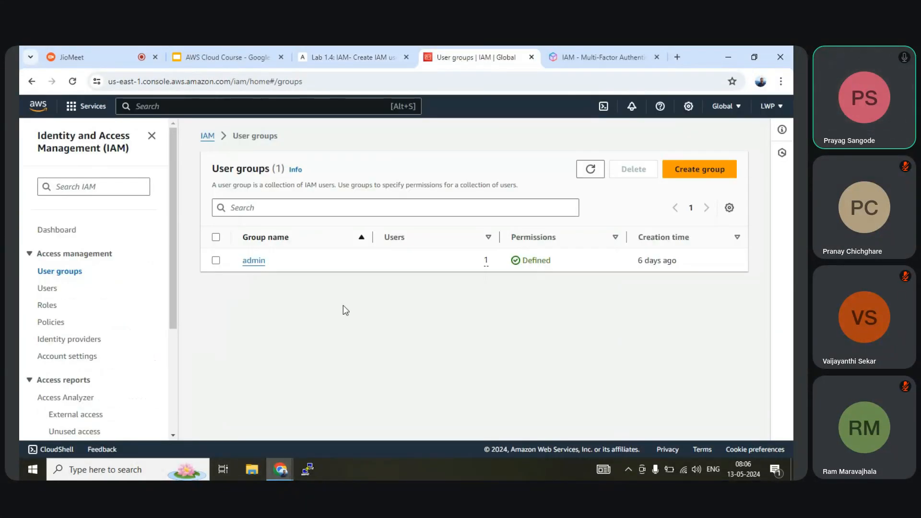
pyautogui.click(217, 237)
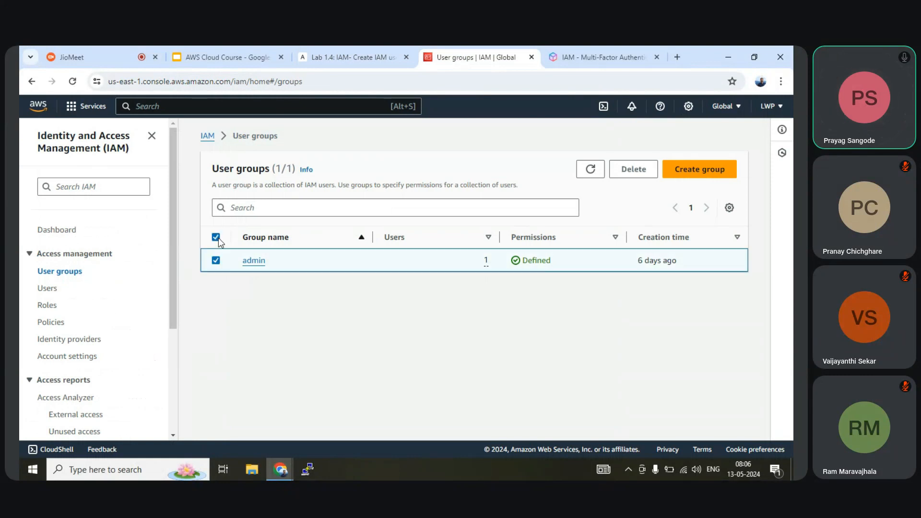
pyautogui.click(631, 172)
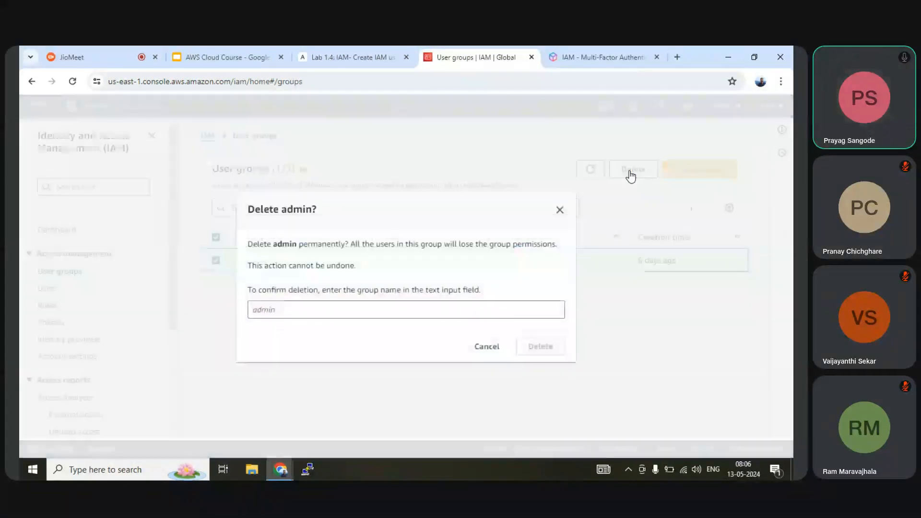
pyautogui.click(330, 303)
pyautogui.write('admin')
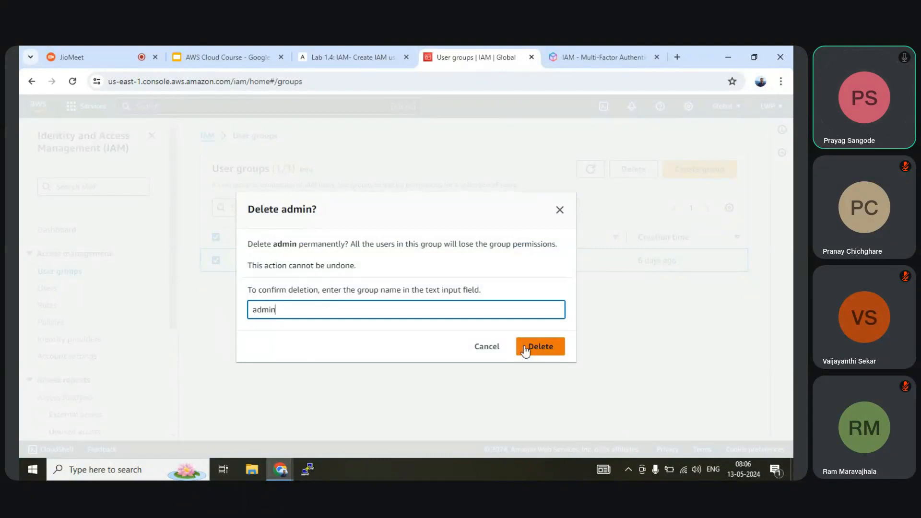
pyautogui.click(526, 351)
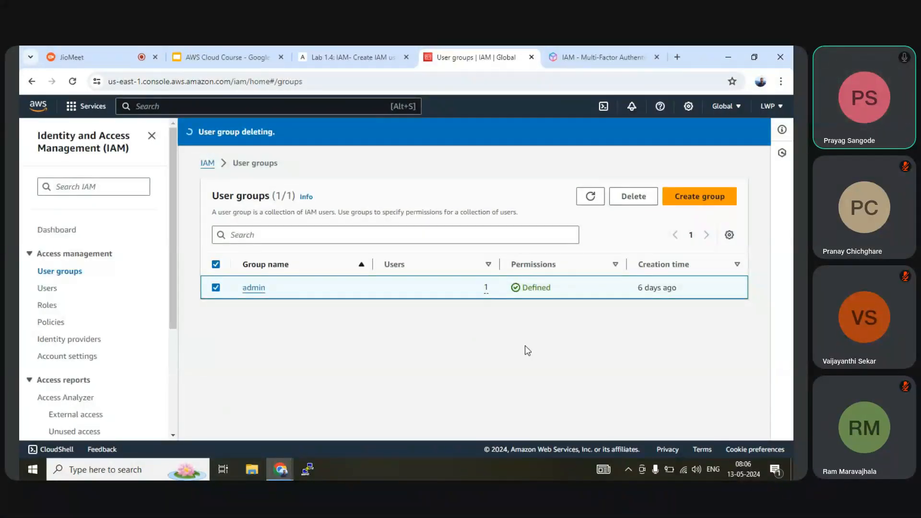
pyautogui.click(591, 196)
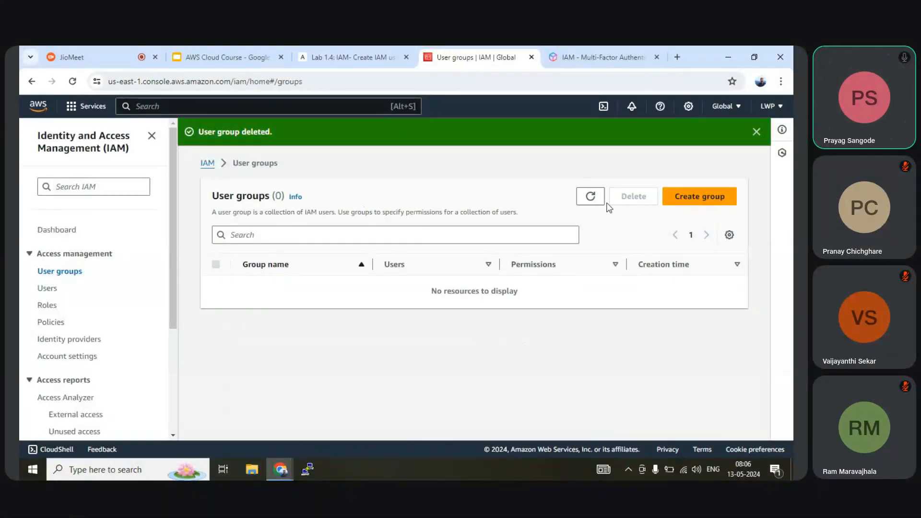
# Delete the devops IAM user, typing 'devops' to confirm the deletion.
pyautogui.click(53, 289)
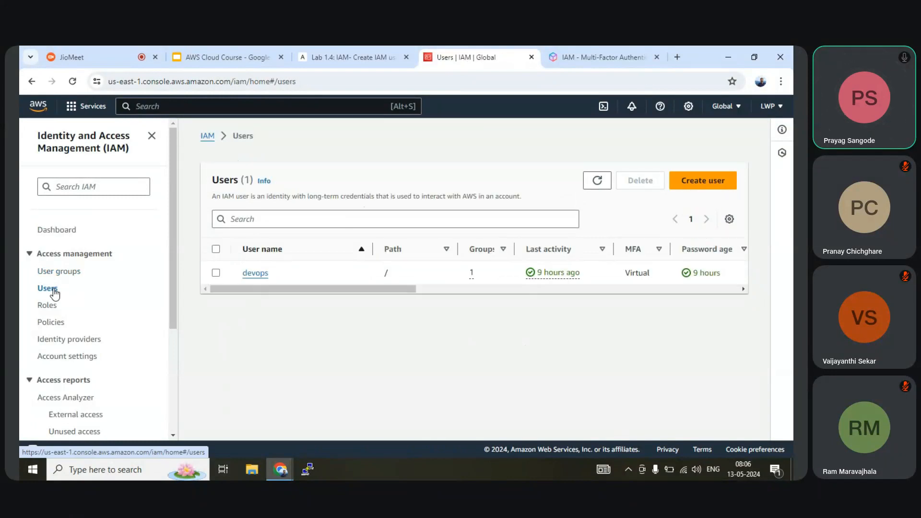
pyautogui.click(216, 249)
pyautogui.click(640, 183)
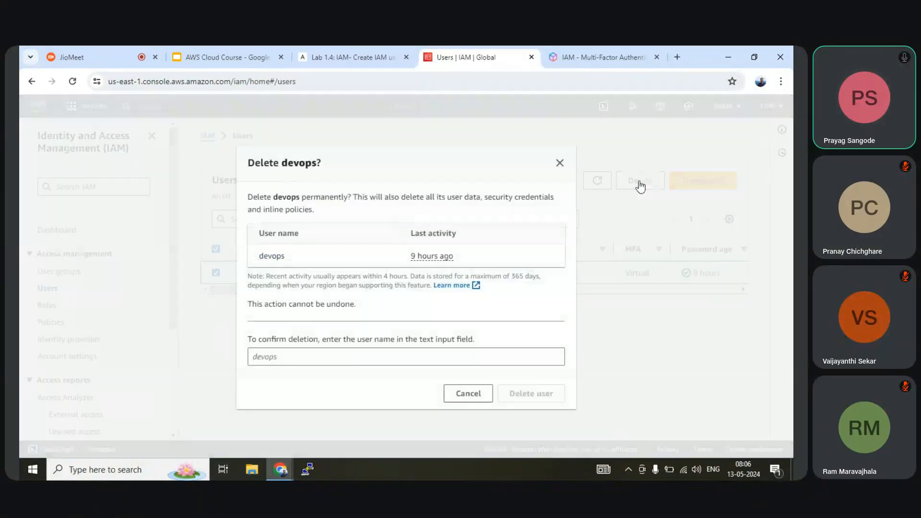
pyautogui.click(317, 356)
pyautogui.write('devo')
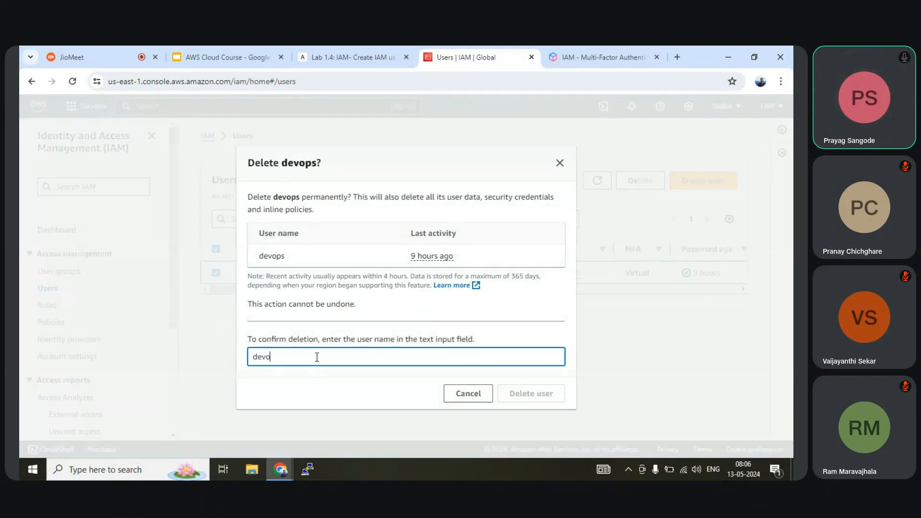
pyautogui.write('ps')
pyautogui.click(521, 401)
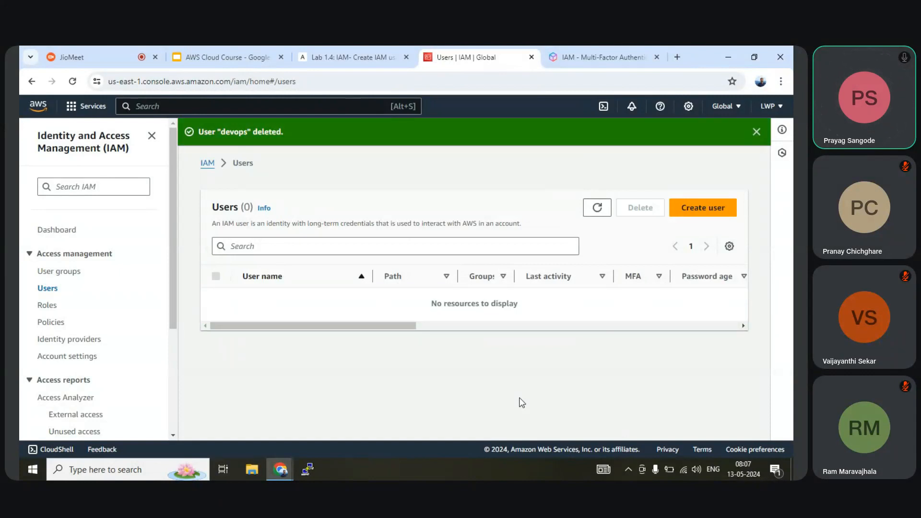
pyautogui.click(64, 272)
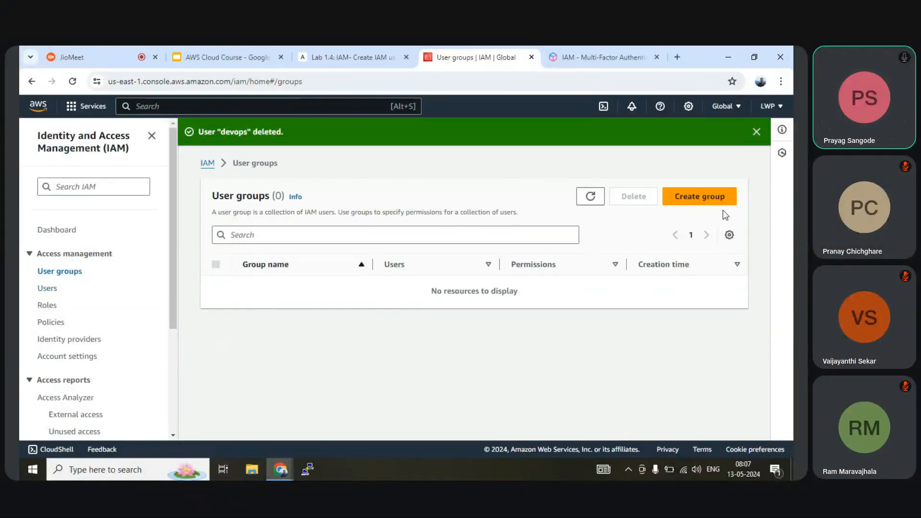
# Start a new user group and name it 'admin'.
pyautogui.click(707, 200)
pyautogui.click(312, 264)
pyautogui.write('admin')
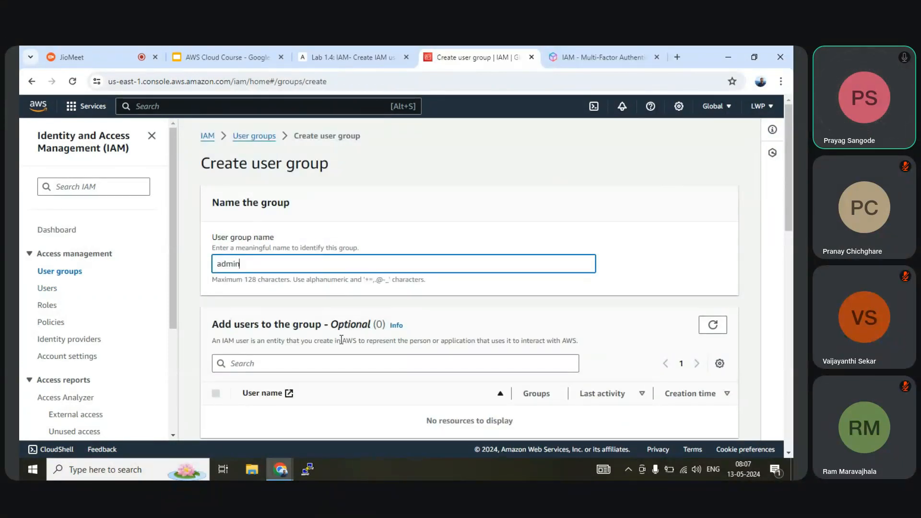
pyautogui.scroll(-2, 341, 340)
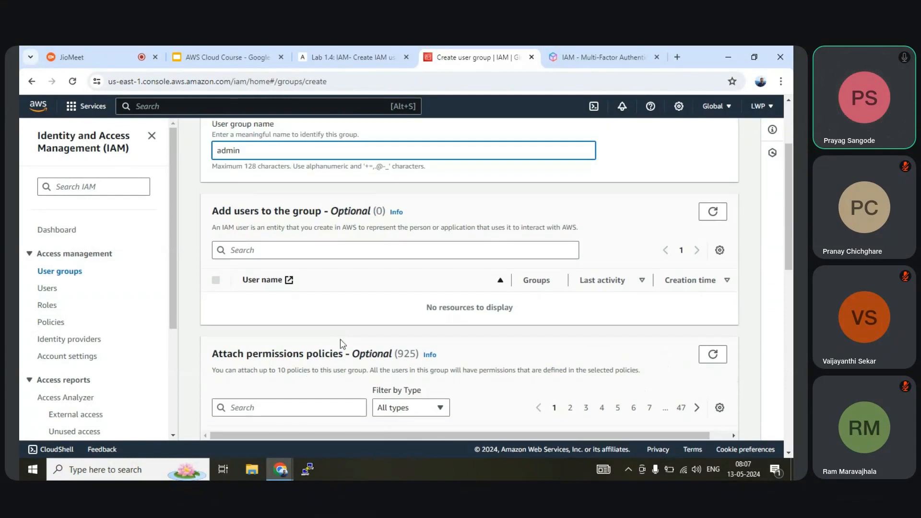
pyautogui.scroll(-3, 340, 339)
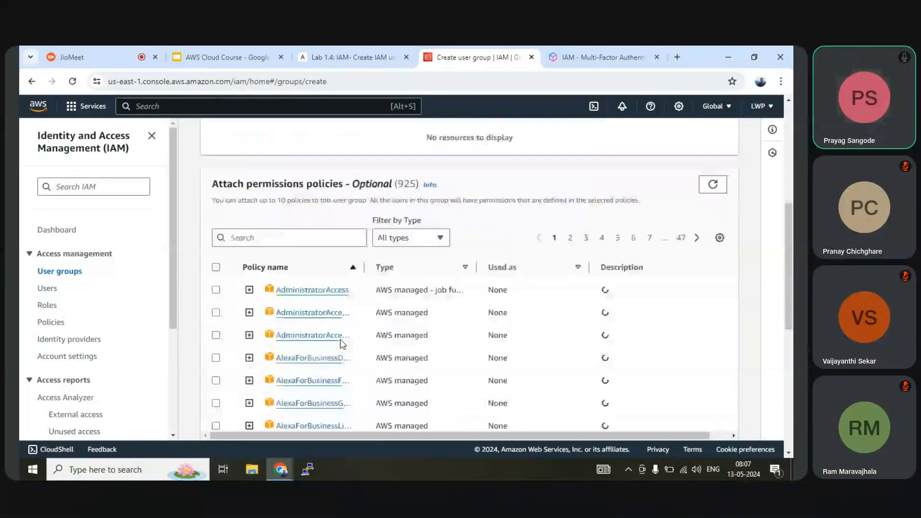
pyautogui.scroll(5, 341, 339)
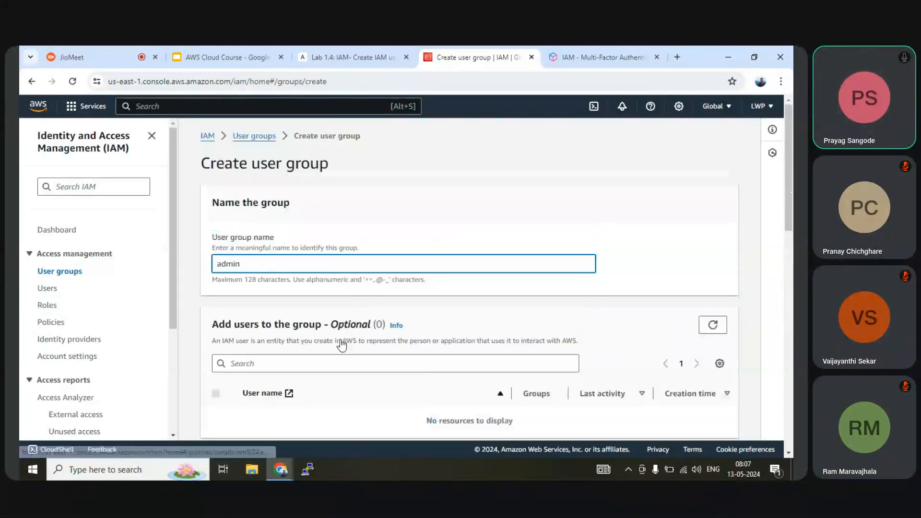
pyautogui.scroll(-4, 341, 340)
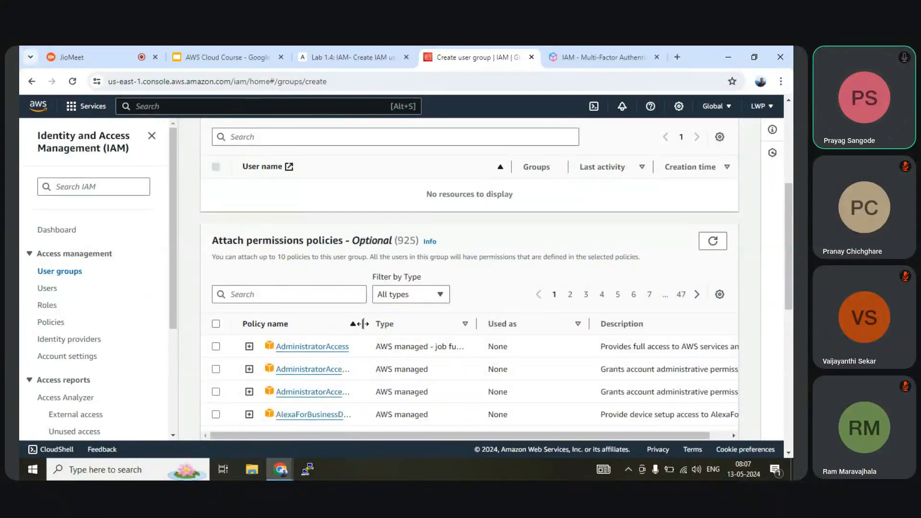
# Attach the AdministratorAccess policy and create the admin group.
pyautogui.moveTo(363, 324); pyautogui.dragTo(390, 324)
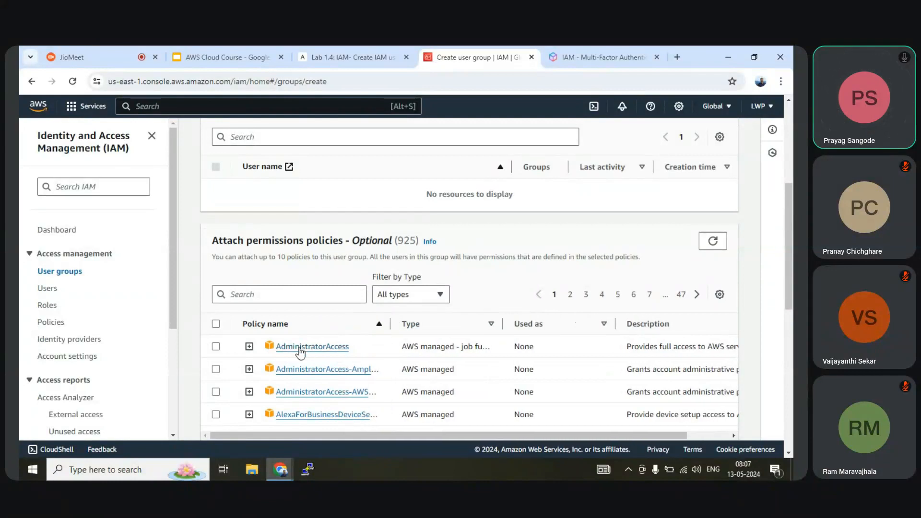
pyautogui.click(216, 347)
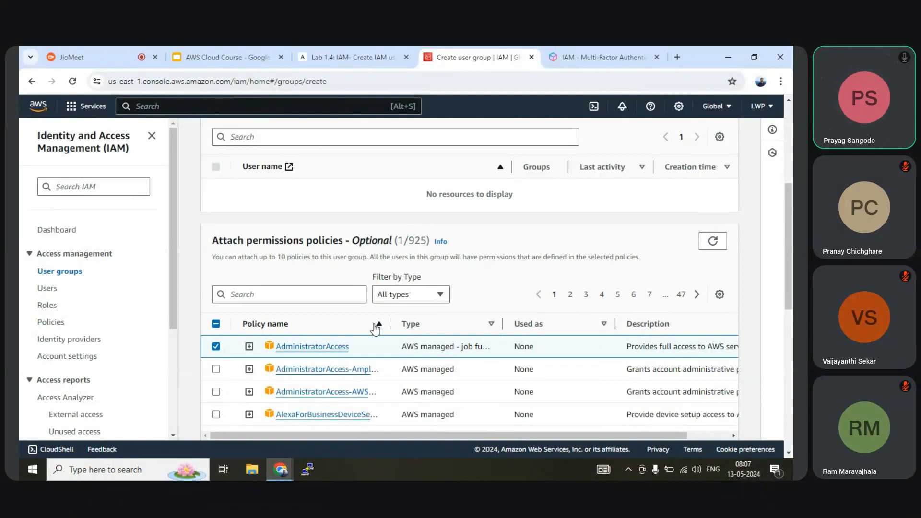
pyautogui.scroll(-5, 376, 329)
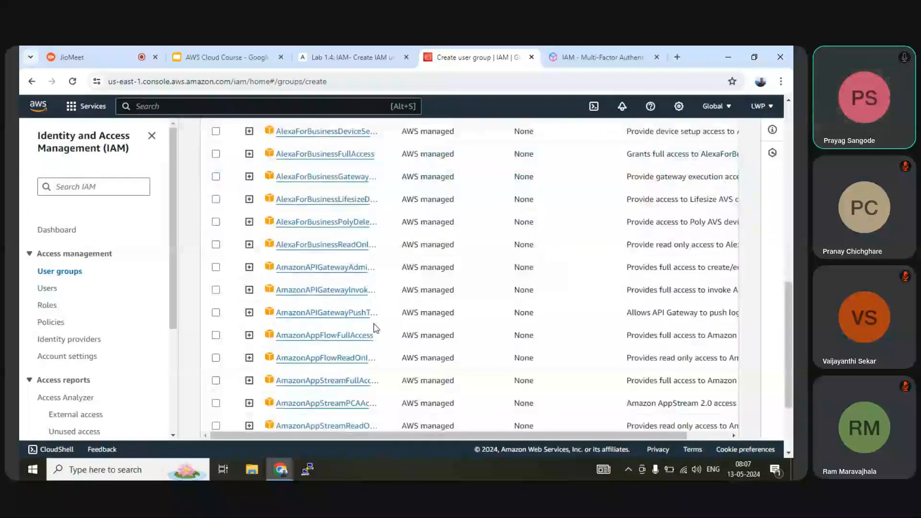
pyautogui.scroll(3, 377, 329)
pyautogui.scroll(2, 376, 330)
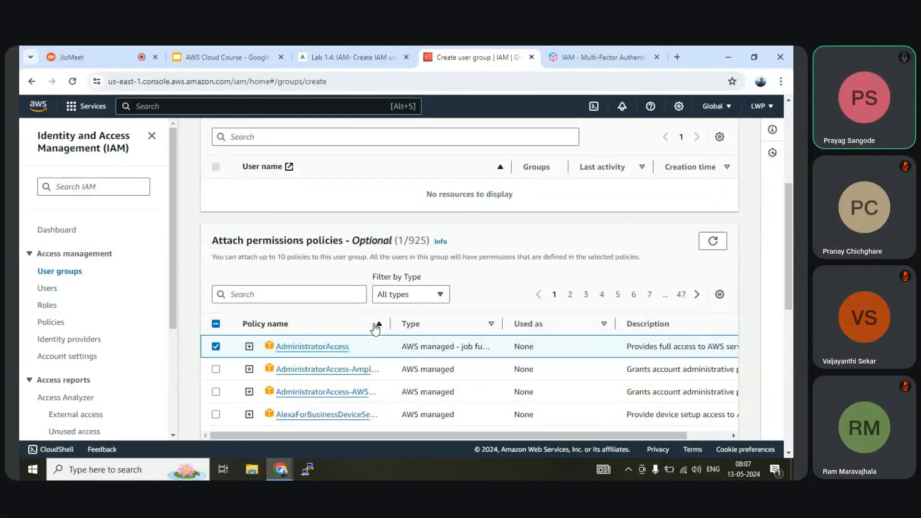
pyautogui.scroll(2, 376, 329)
pyautogui.scroll(2, 185, 220)
pyautogui.scroll(-5, 238, 268)
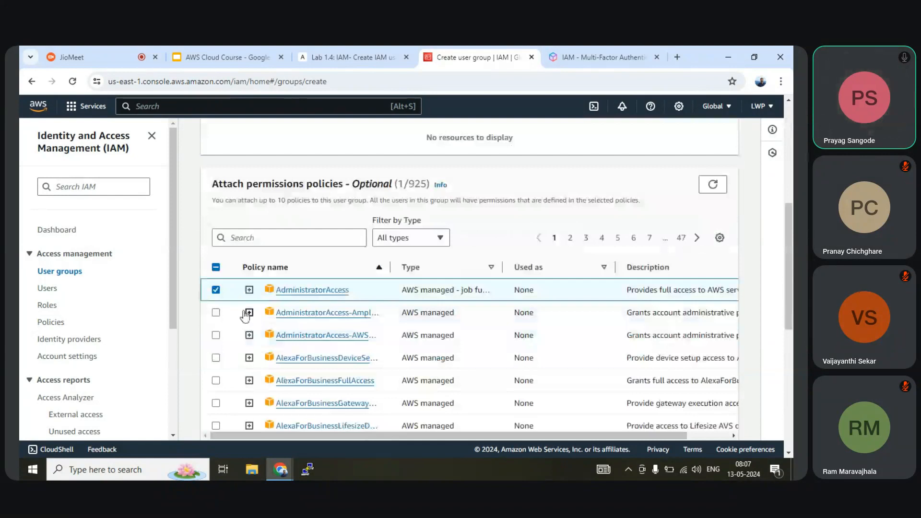
pyautogui.scroll(-4, 365, 289)
pyautogui.scroll(-2, 365, 290)
pyautogui.click(681, 422)
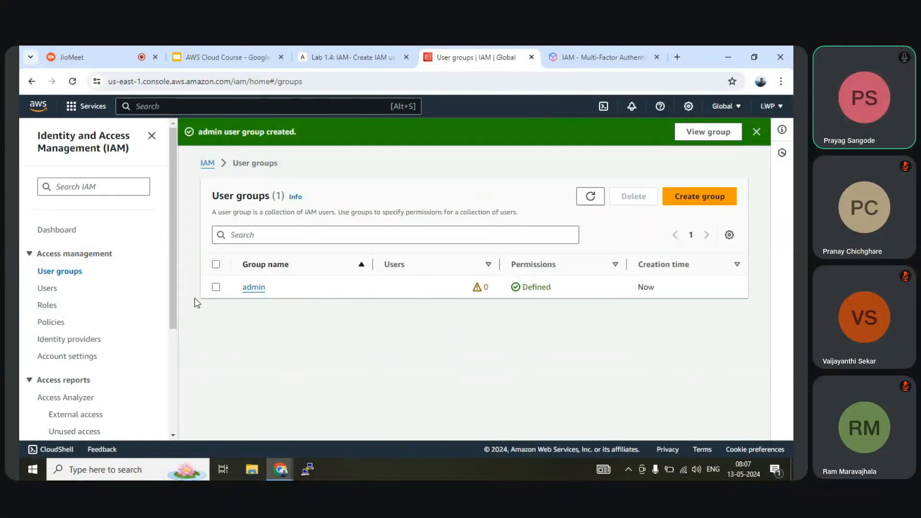
# Begin a new IAM user named 'devops' with AWS Management Console access enabled.
pyautogui.click(757, 132)
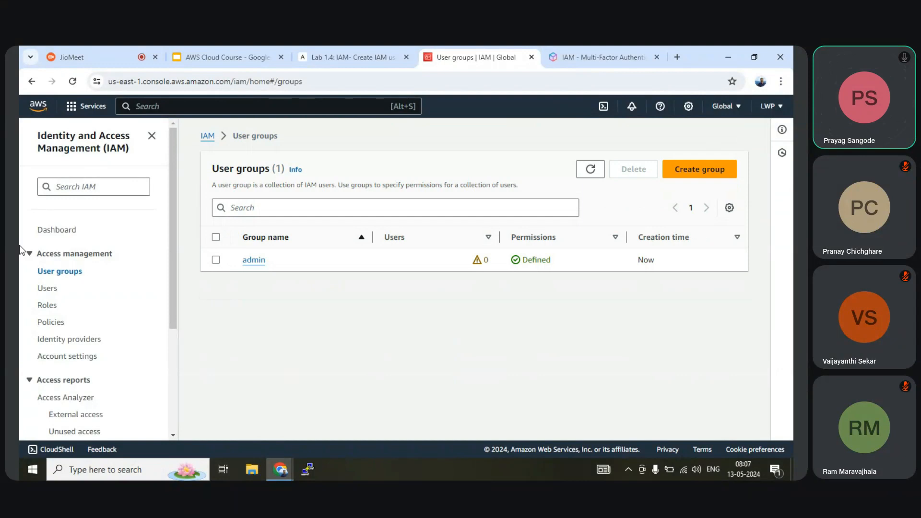
pyautogui.click(48, 290)
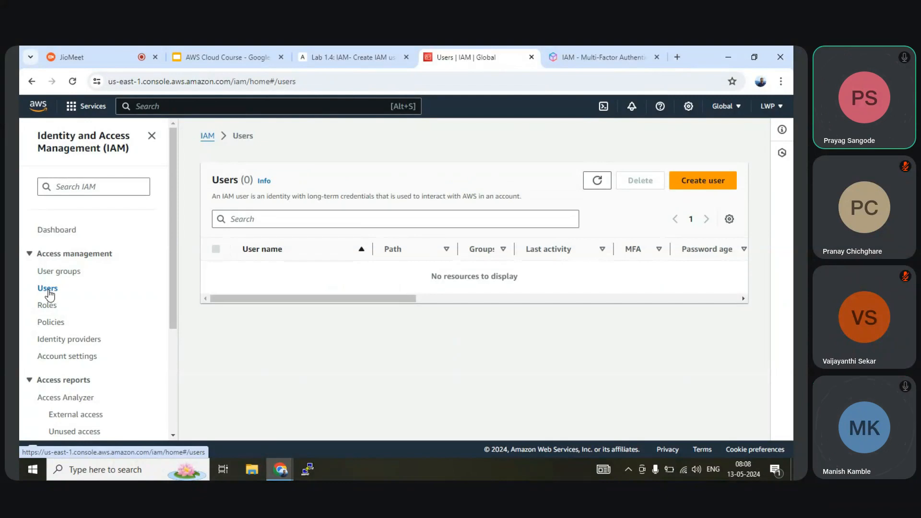
pyautogui.click(697, 187)
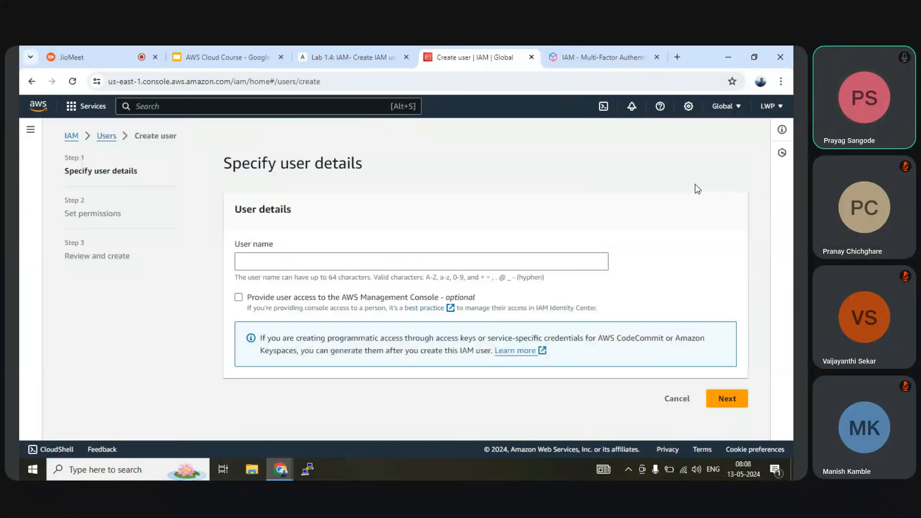
pyautogui.click(342, 260)
pyautogui.write('devops')
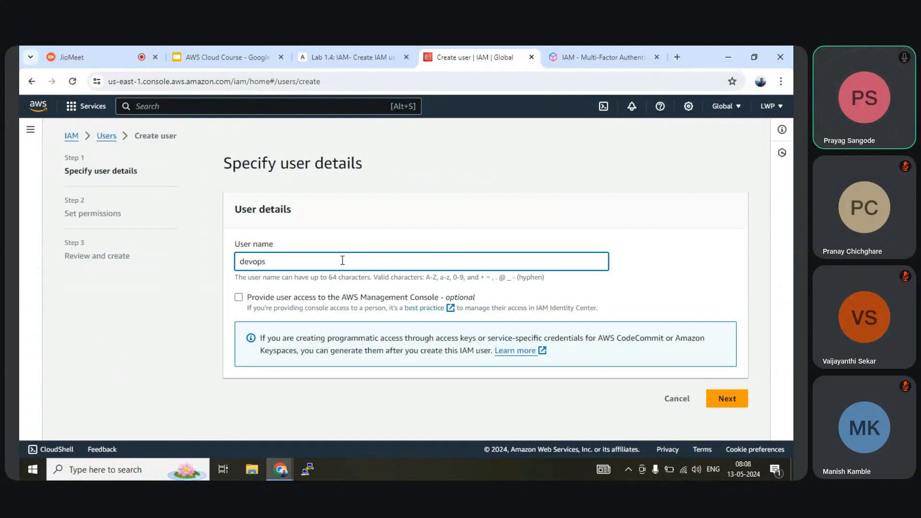
pyautogui.click(239, 298)
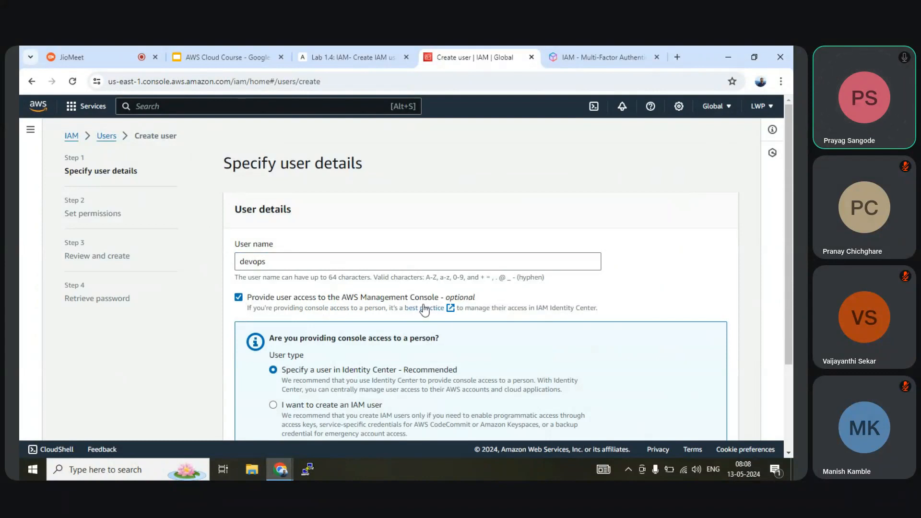
# Make devops a regular IAM user and enter a custom console password.
pyautogui.scroll(-1, 424, 310)
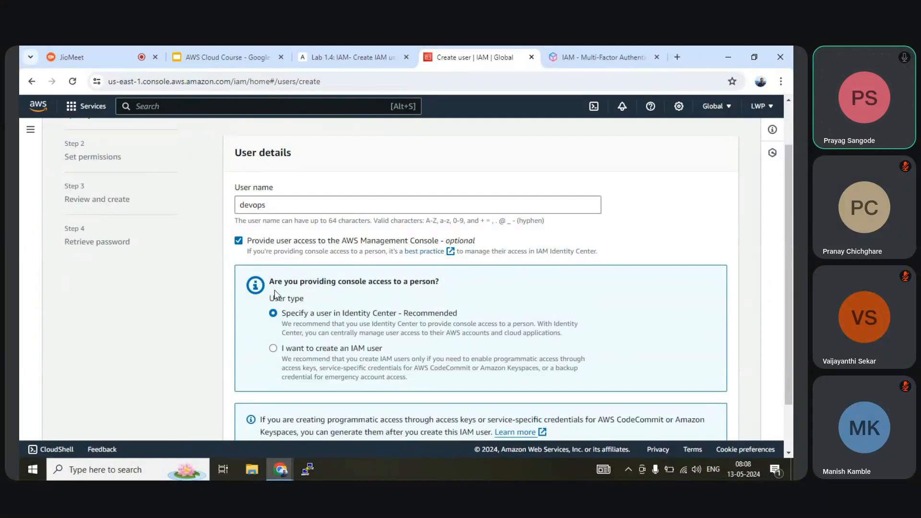
pyautogui.click(271, 350)
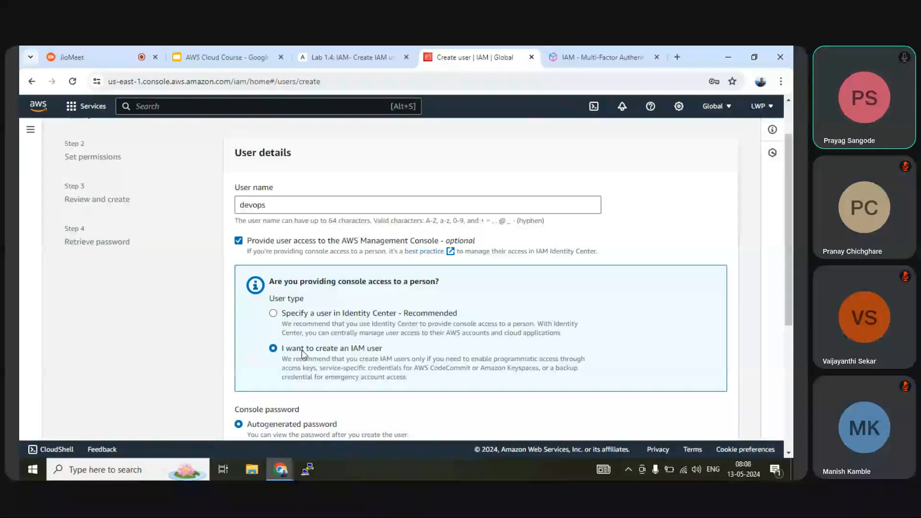
pyautogui.scroll(-2, 373, 354)
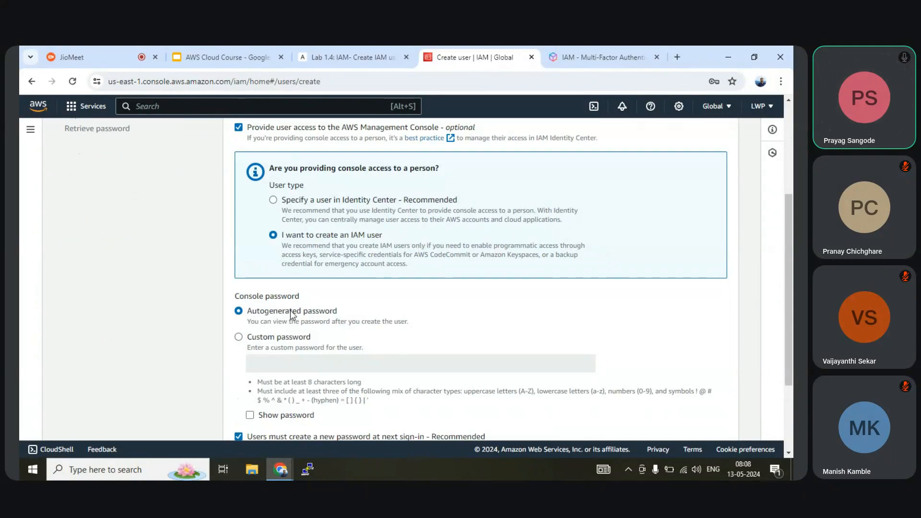
pyautogui.click(238, 338)
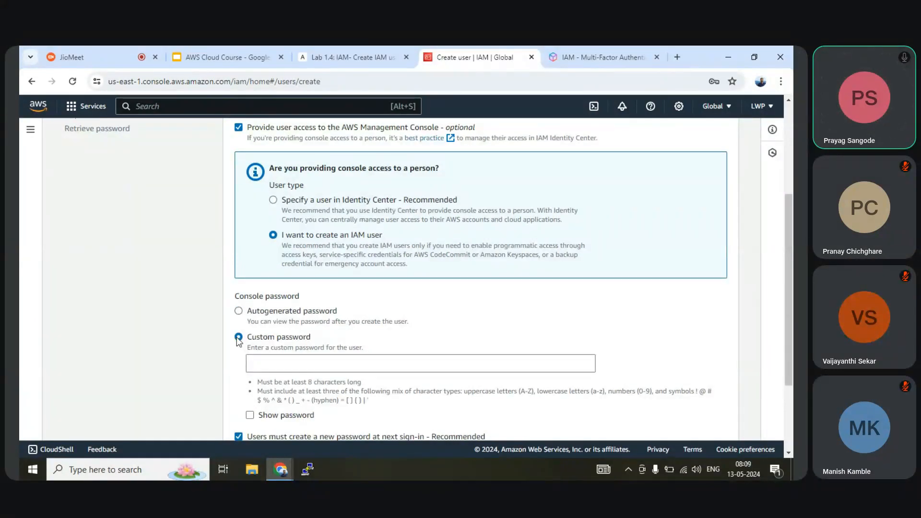
pyautogui.click(332, 363)
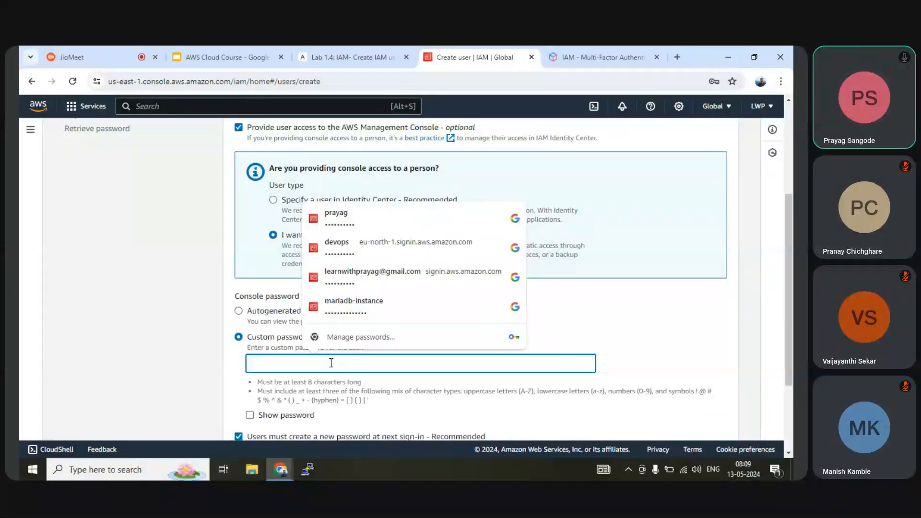
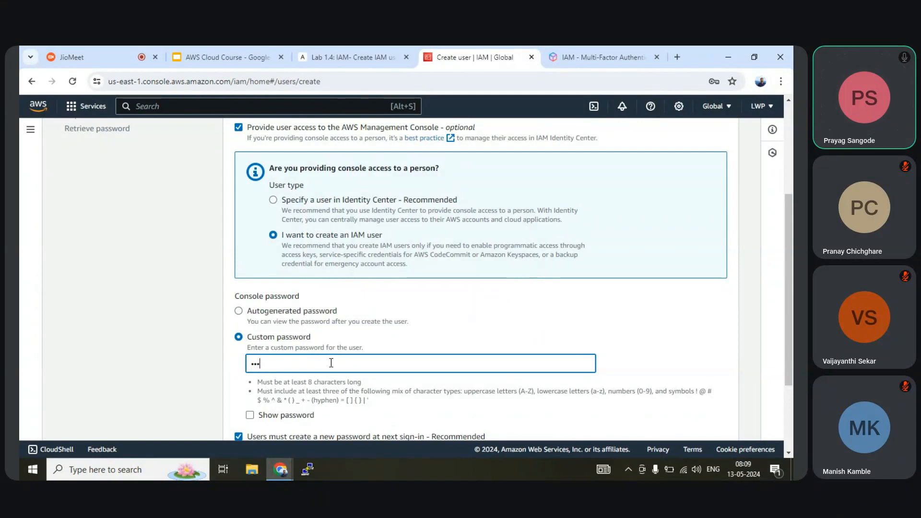
# Untick 'Users must create a new password at next sign-in' and review the form.
pyautogui.scroll(-2, 331, 363)
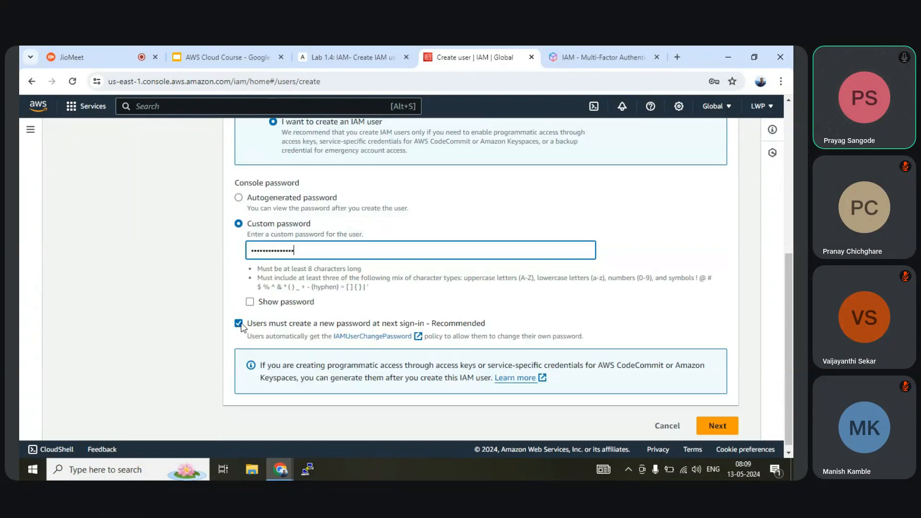
pyautogui.click(241, 328)
pyautogui.click(241, 328)
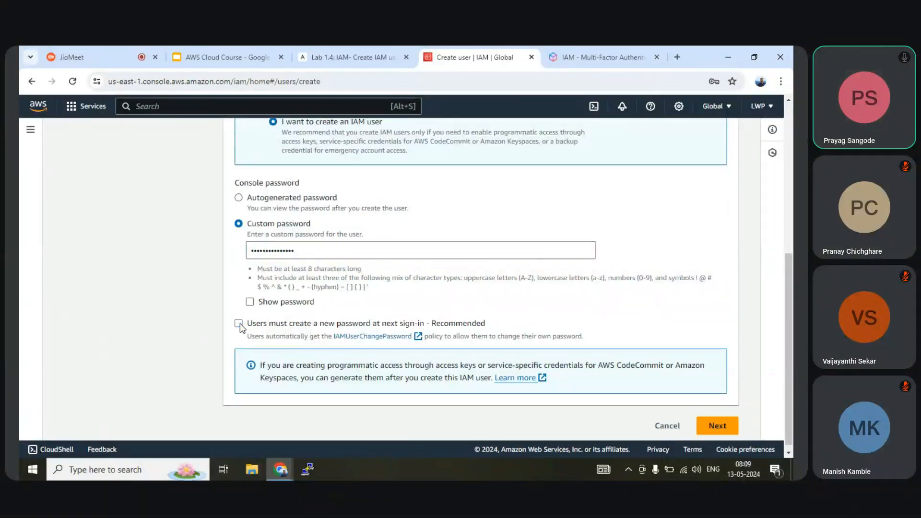
pyautogui.scroll(5, 241, 328)
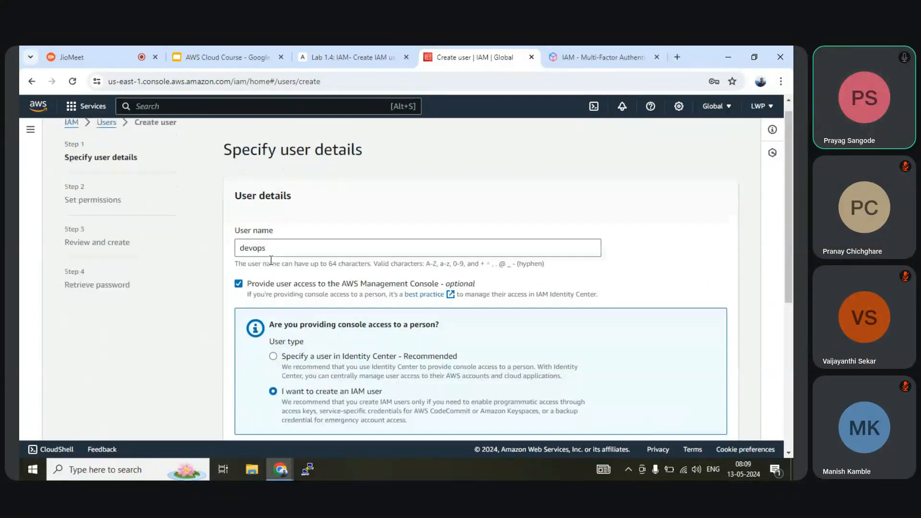
pyautogui.scroll(-2, 243, 197)
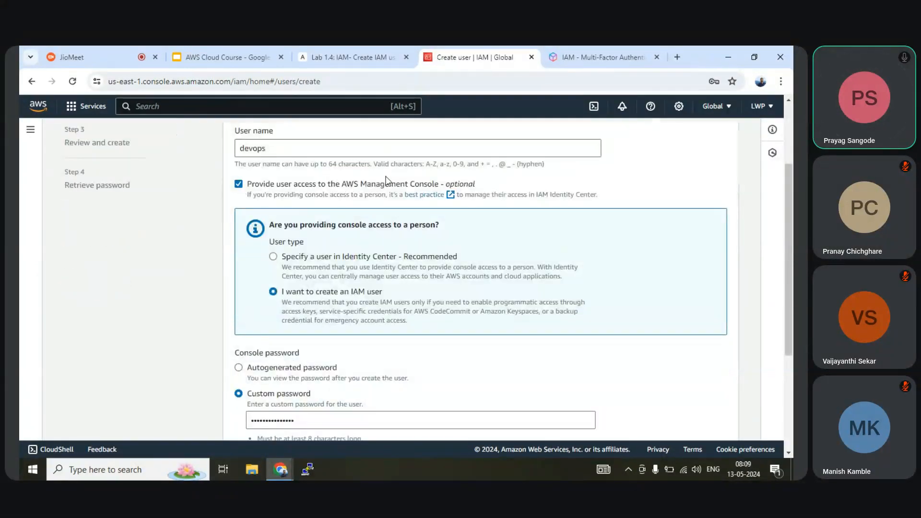
pyautogui.scroll(-2, 256, 285)
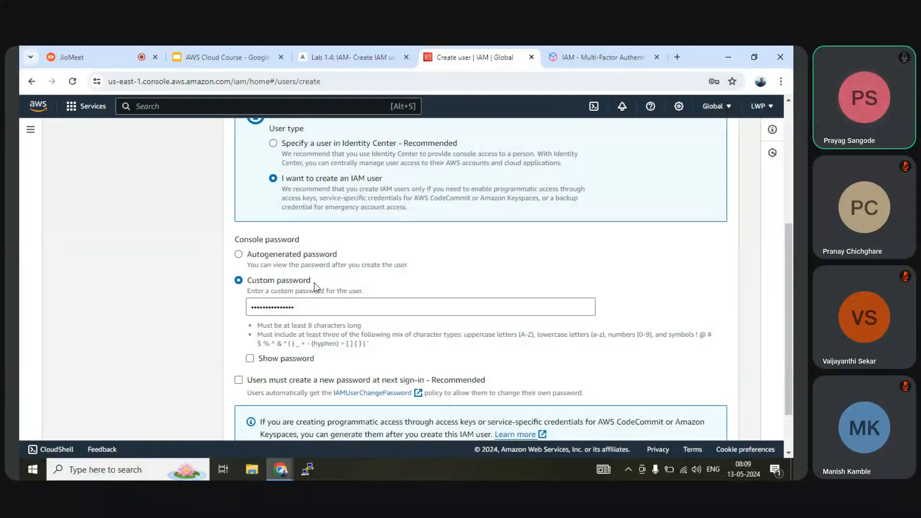
pyautogui.scroll(-1, 313, 278)
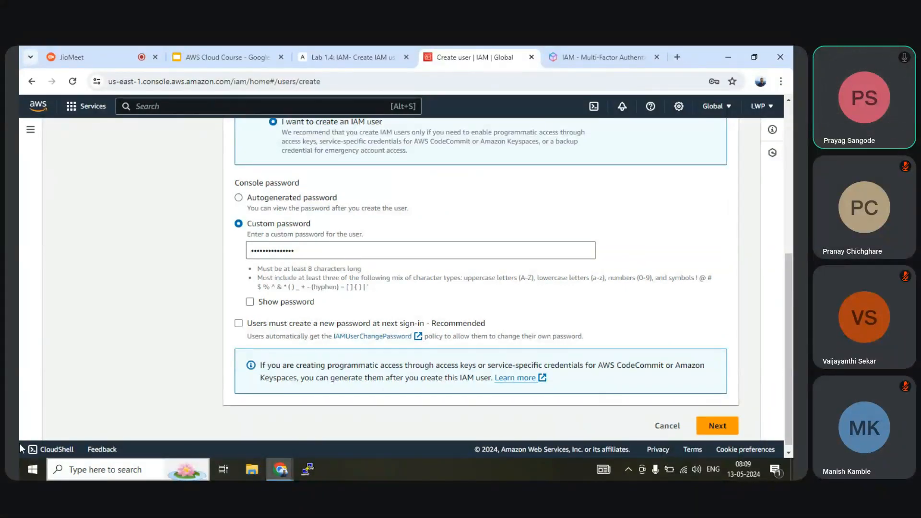
# Move to the permissions step and add devops to the admin group.
pyautogui.click(719, 431)
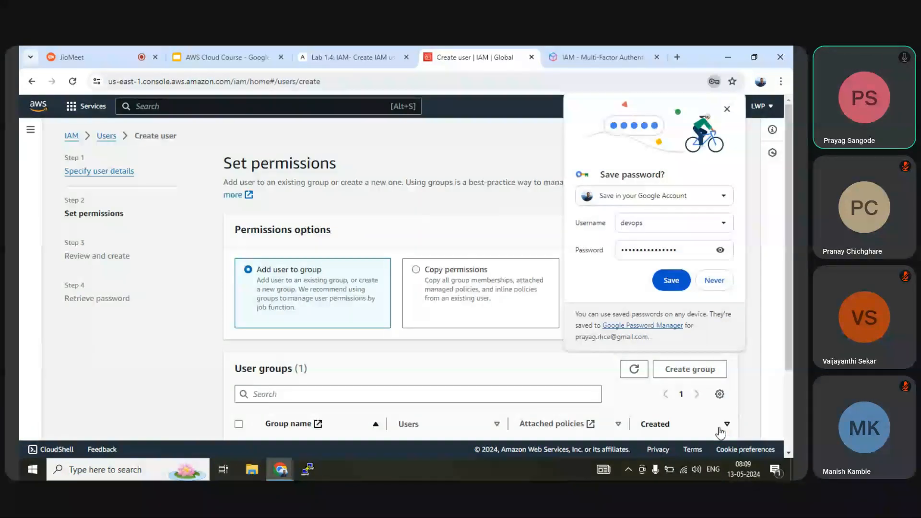
pyautogui.click(714, 280)
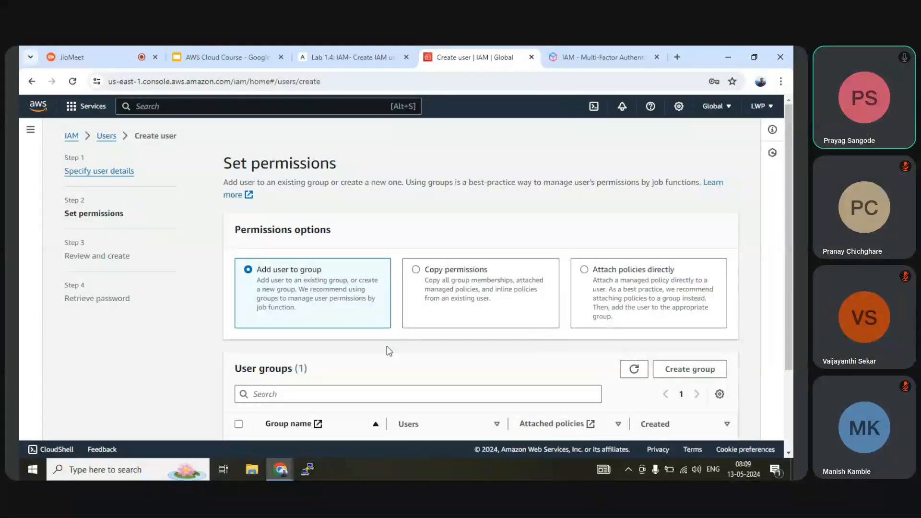
pyautogui.scroll(-2, 387, 347)
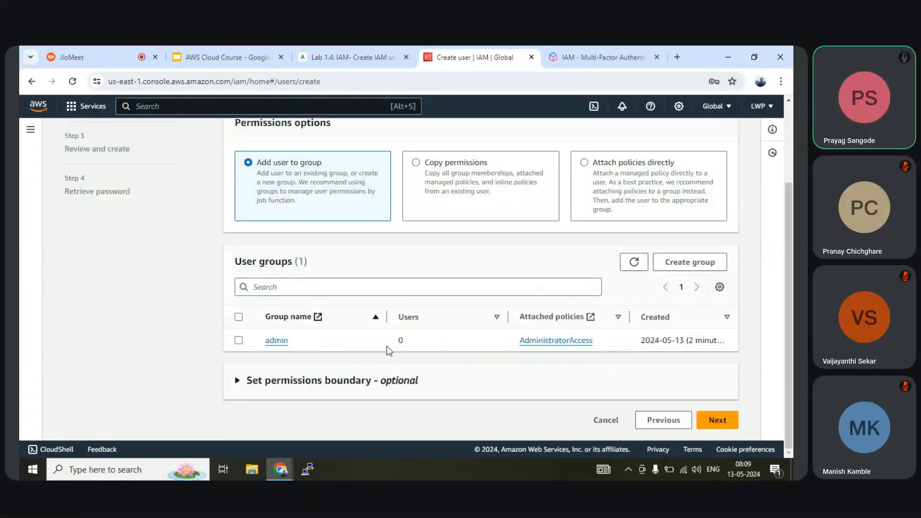
pyautogui.scroll(2, 387, 347)
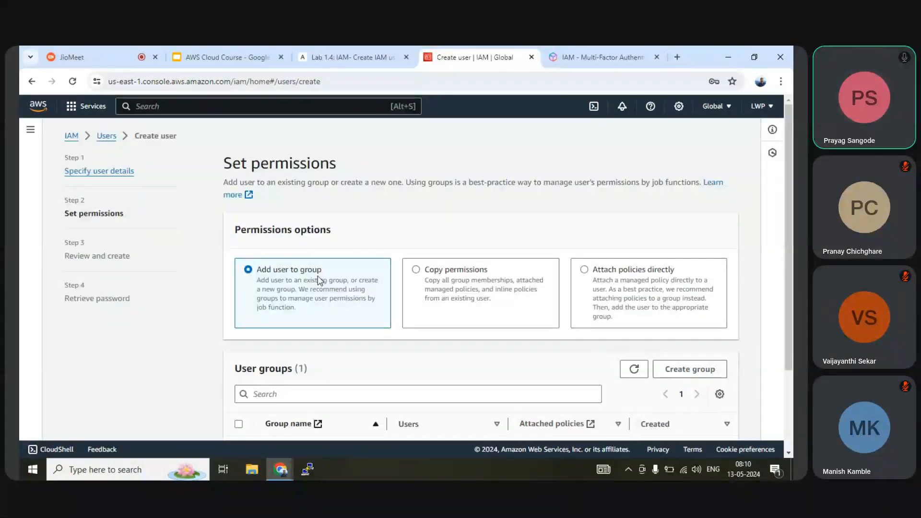
pyautogui.scroll(-2, 320, 280)
pyautogui.click(239, 340)
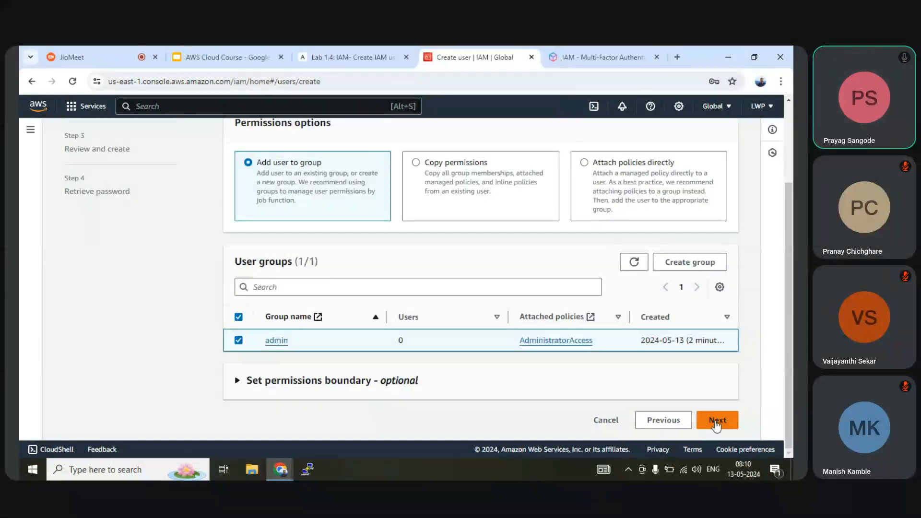
# Review the devops user's summary and create the user.
pyautogui.scroll(3, 313, 303)
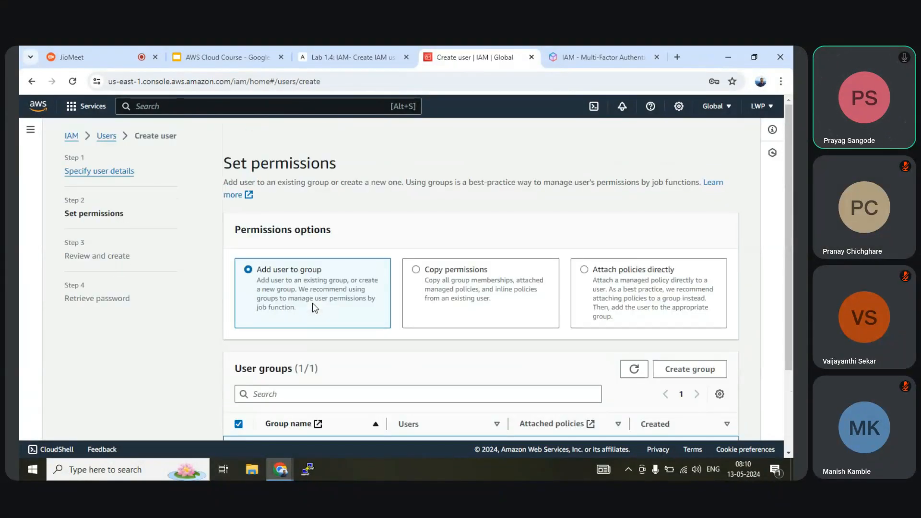
pyautogui.scroll(-3, 313, 303)
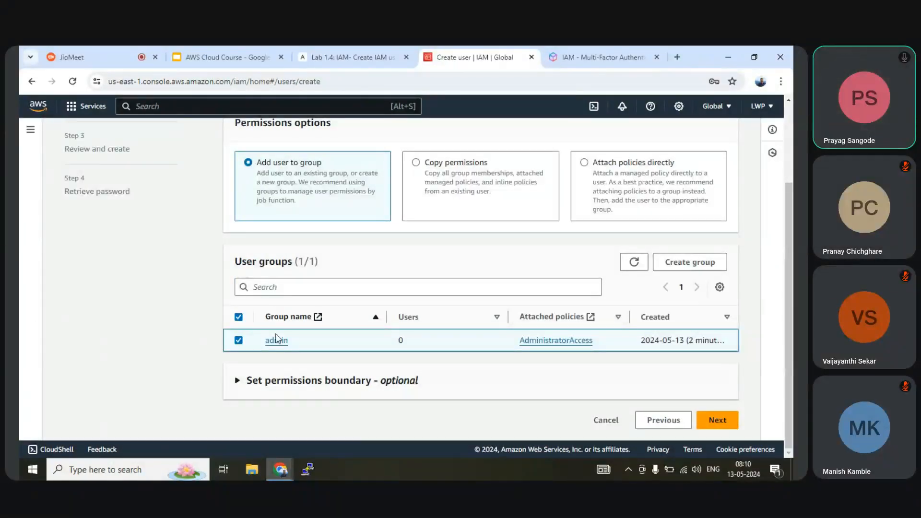
pyautogui.scroll(2, 288, 247)
pyautogui.scroll(-2, 338, 318)
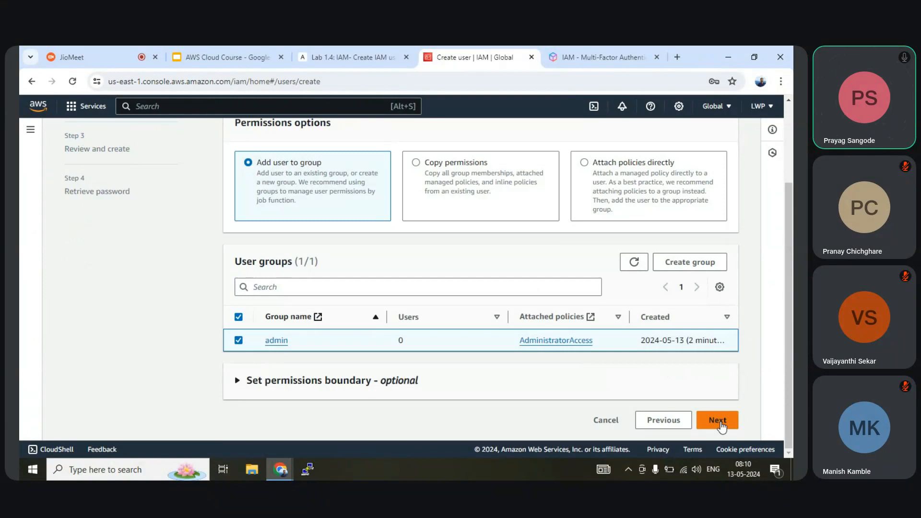
pyautogui.click(722, 427)
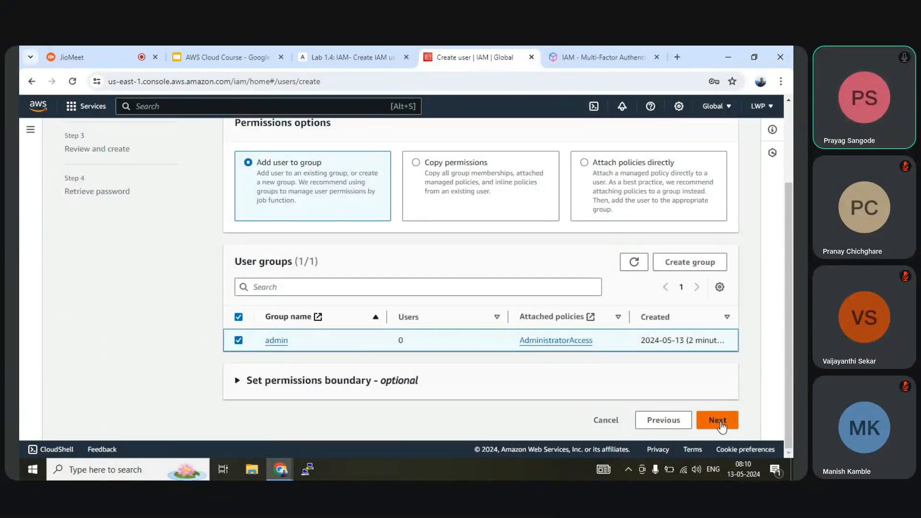
pyautogui.scroll(-2, 435, 345)
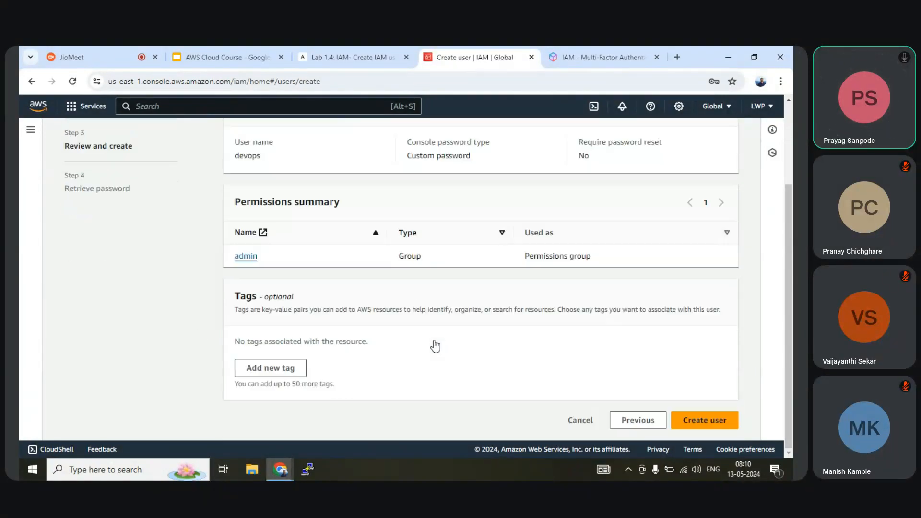
pyautogui.click(701, 422)
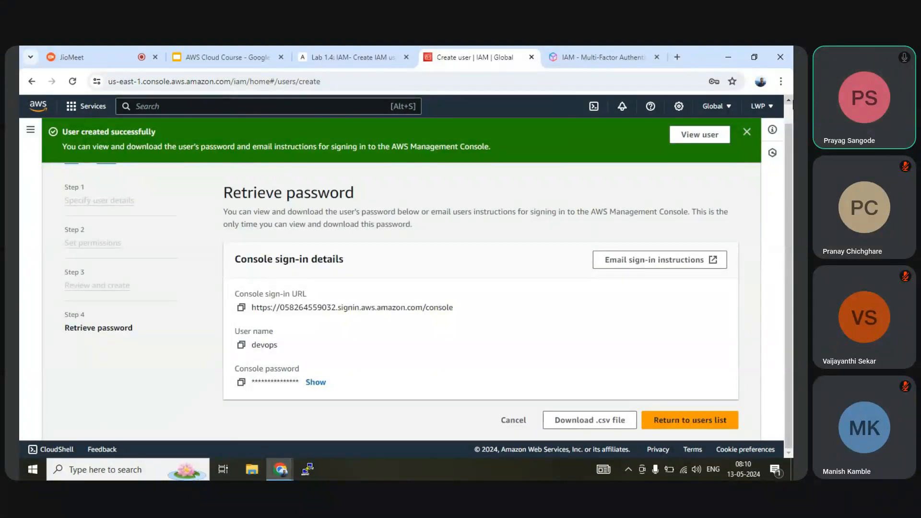
# Dismiss the success banner, select the console sign-in URL, and show the desktop.
pyautogui.click(747, 132)
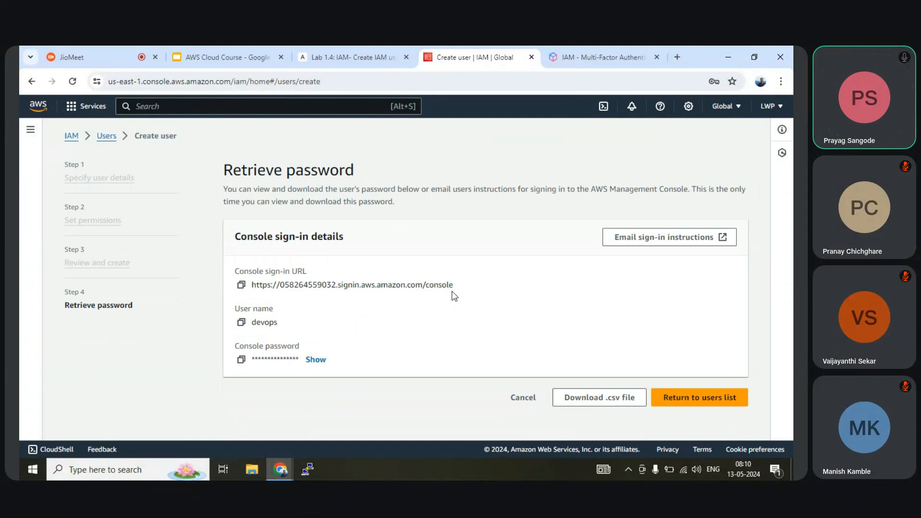
pyautogui.moveTo(452, 287); pyautogui.dragTo(254, 286)
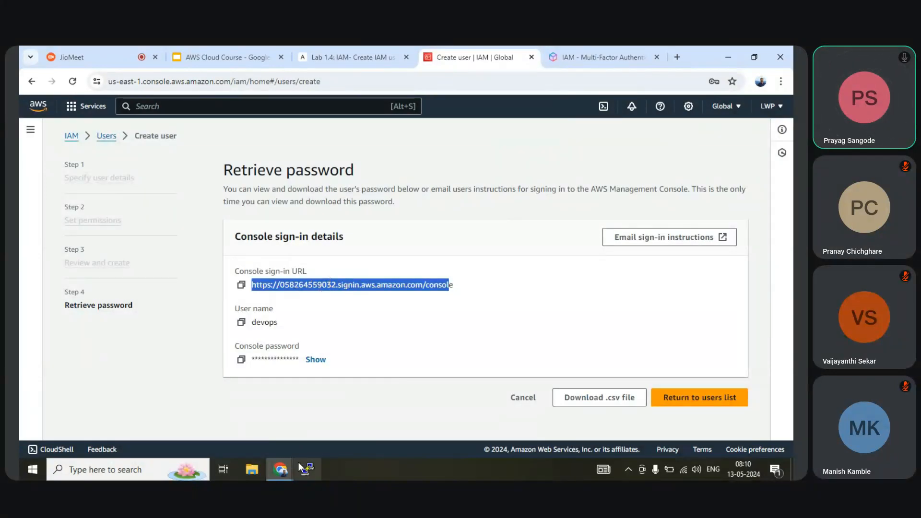
pyautogui.click(792, 470)
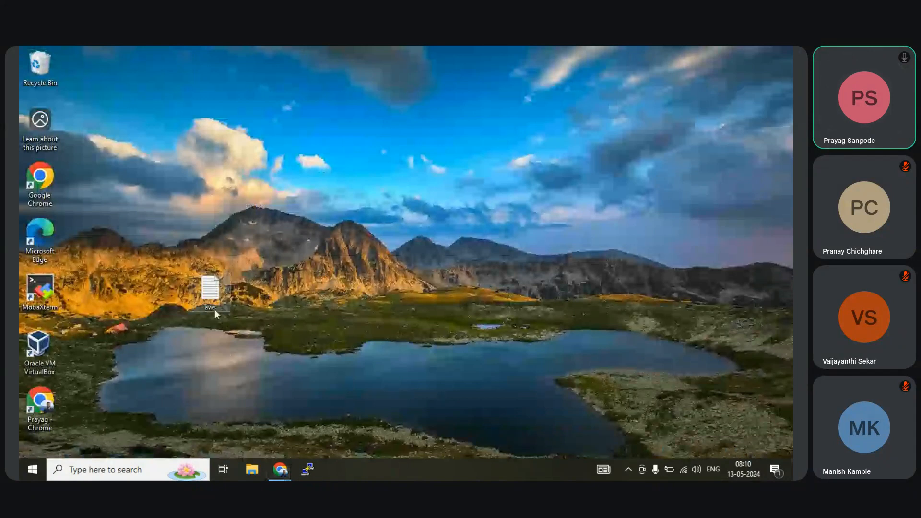
# Open the aws note, correct the URL's last letter to 'e', and save it.
pyautogui.doubleClick(214, 304)
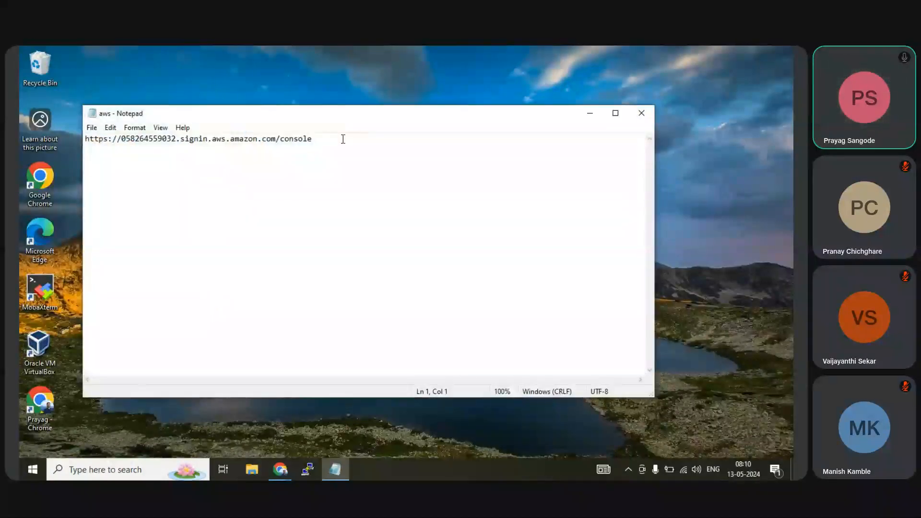
pyautogui.moveTo(343, 138); pyautogui.dragTo(74, 131)
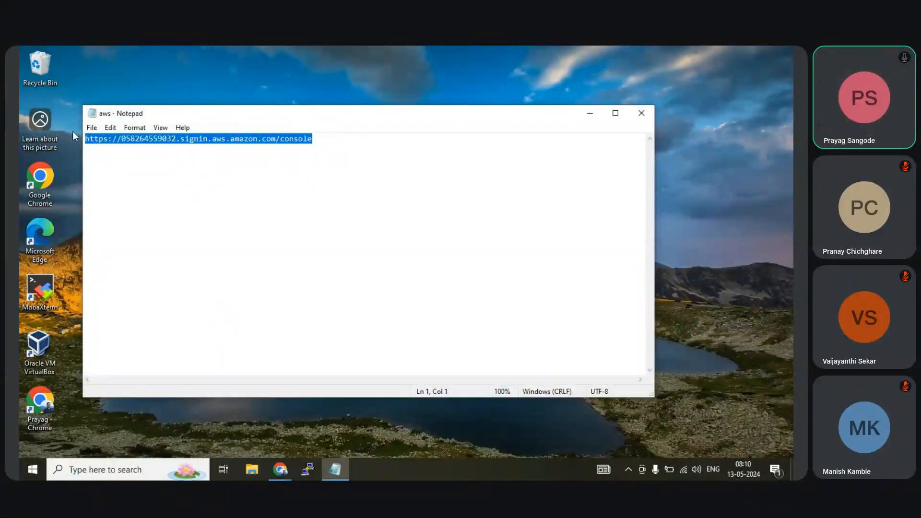
pyautogui.click(335, 202)
pyautogui.press('BackSpace')
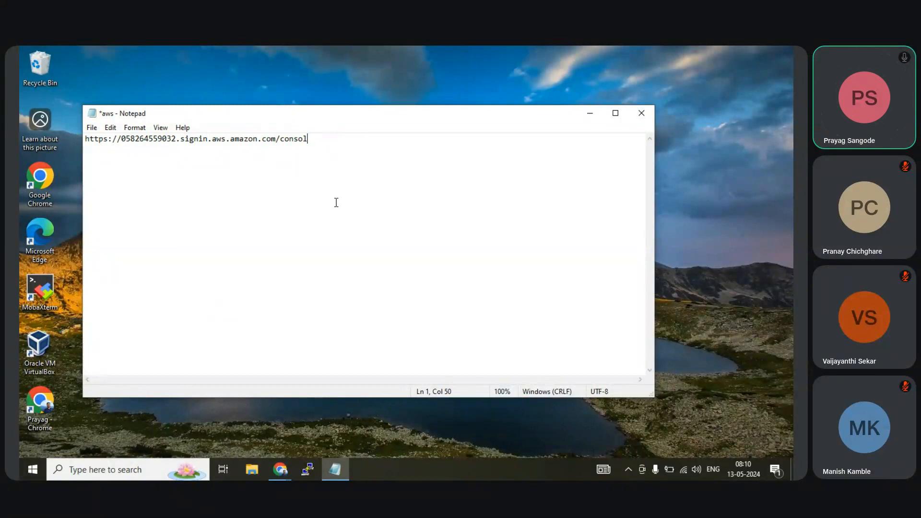
pyautogui.write('e')
pyautogui.hotkey('ctrl', 's')
# Select the URL, minimize Notepad, and bring the browser window back up.
pyautogui.moveTo(324, 139); pyautogui.dragTo(90, 139)
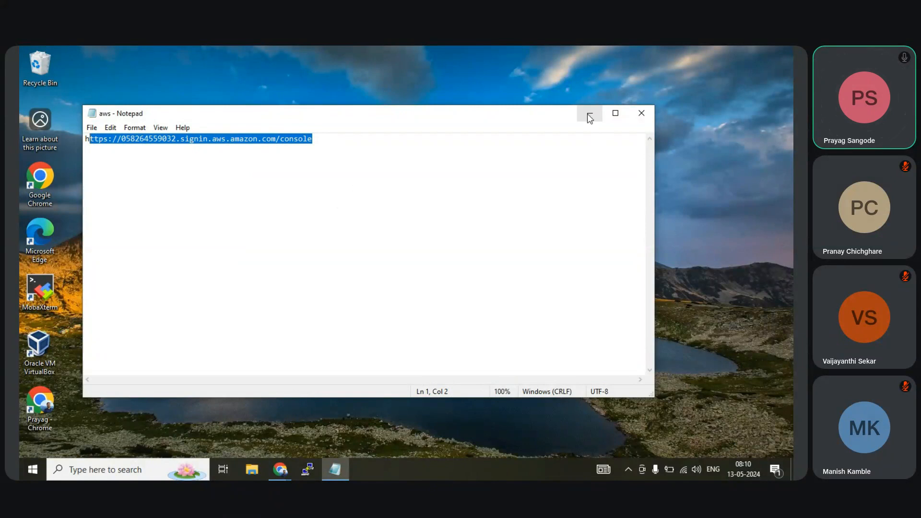
pyautogui.click(590, 114)
pyautogui.moveTo(286, 474)
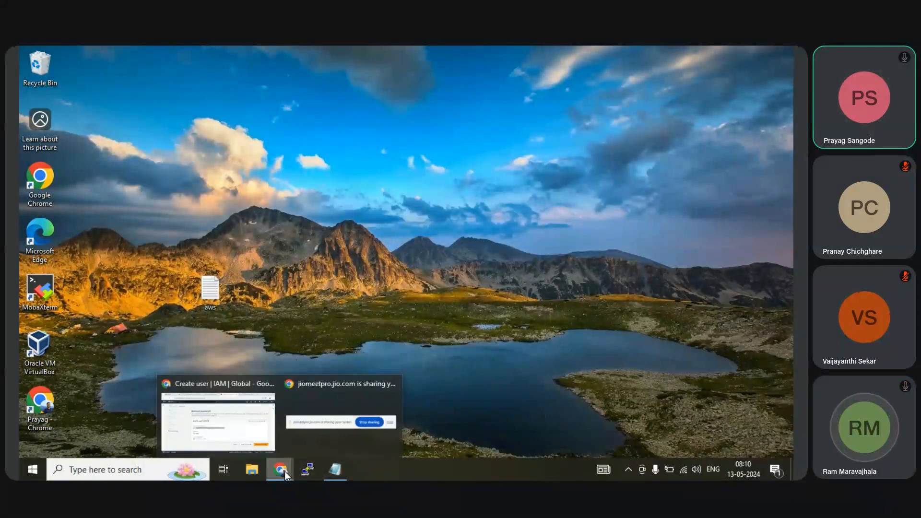
pyautogui.click(341, 422)
pyautogui.click(507, 439)
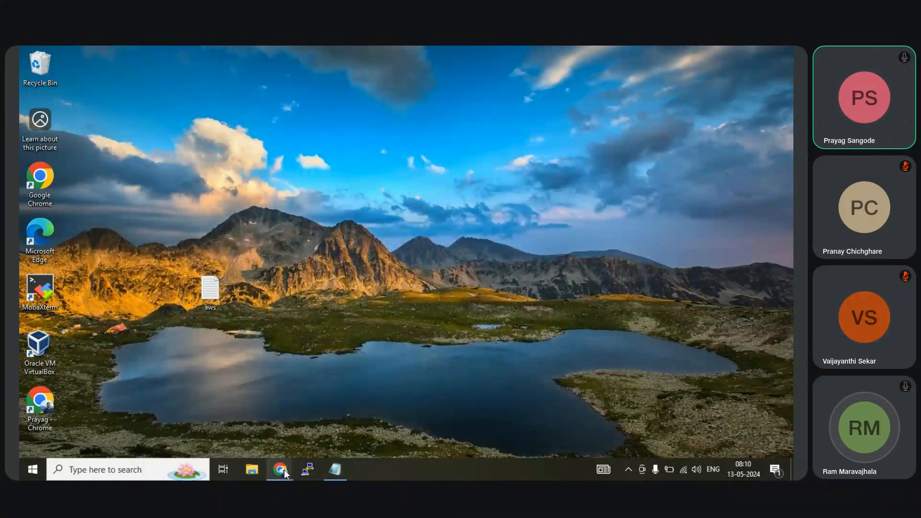
# Switch back to the devops user's Retrieve password page and deselect the sign-in URL.
pyautogui.click(219, 424)
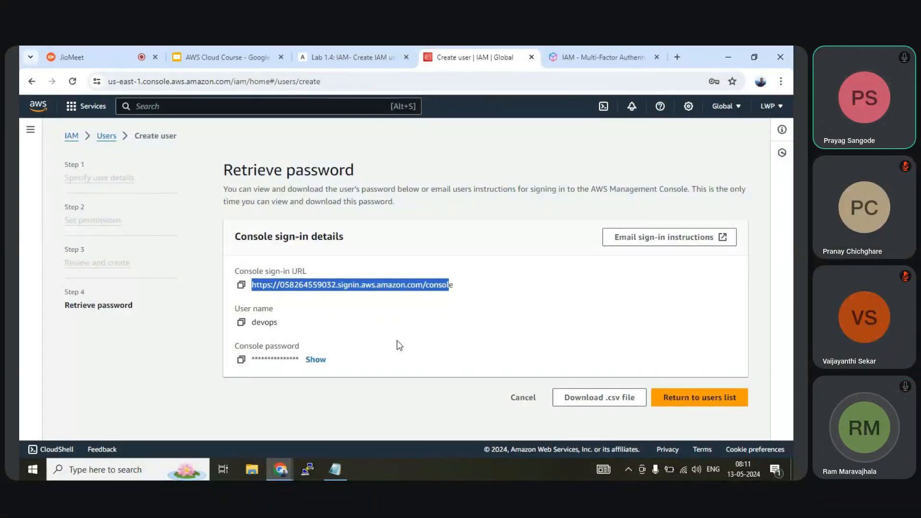
pyautogui.click(462, 282)
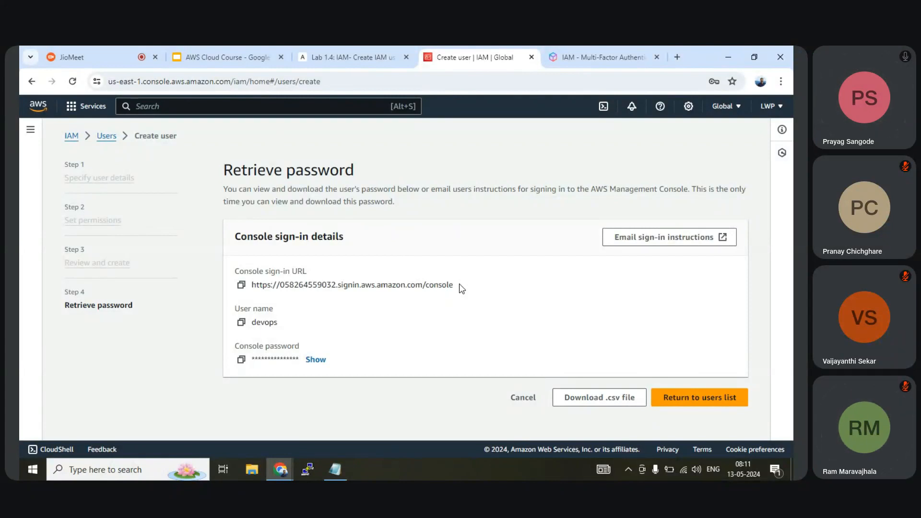
# Skip the password prompt and scroll the Users list to view devops in 1 group.
pyautogui.click(677, 399)
pyautogui.click(534, 336)
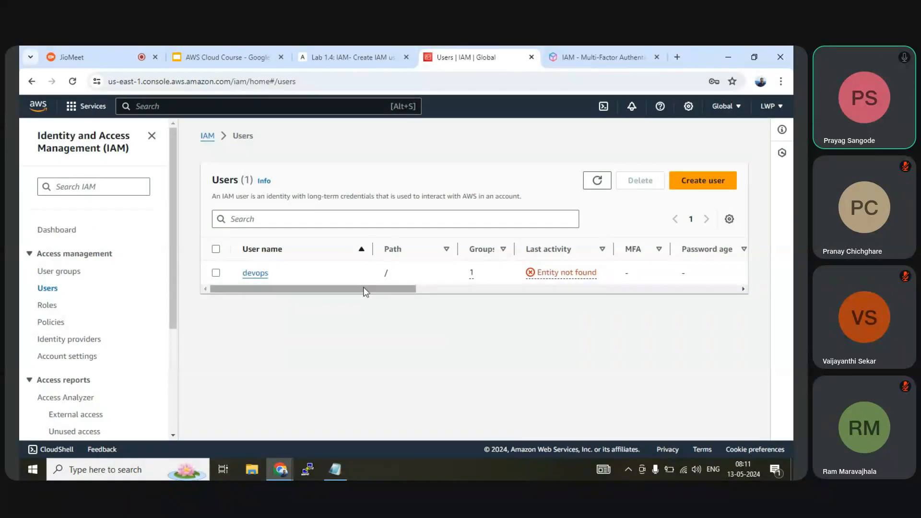
pyautogui.moveTo(366, 289); pyautogui.dragTo(294, 297)
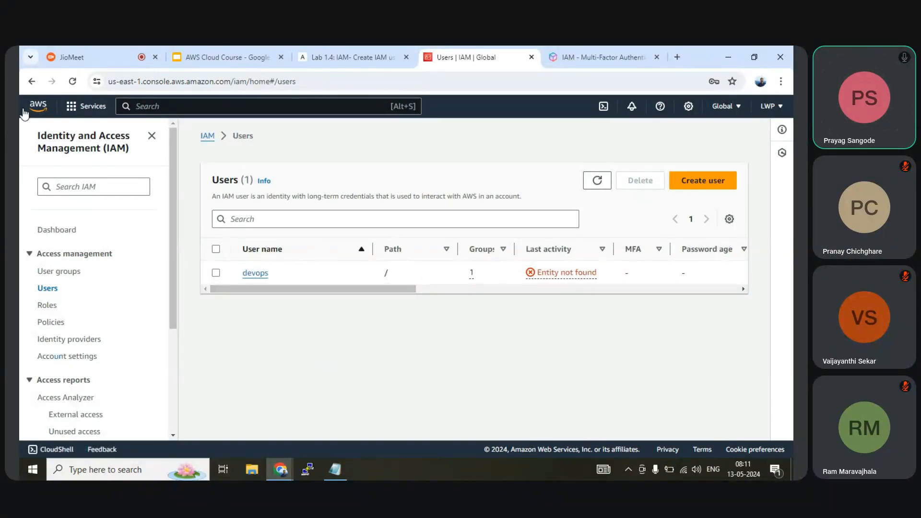
pyautogui.scroll(-2, 118, 324)
pyautogui.scroll(2, 118, 324)
# Open a new Incognito window and copy the sign-in URL from the aws note.
pyautogui.click(781, 83)
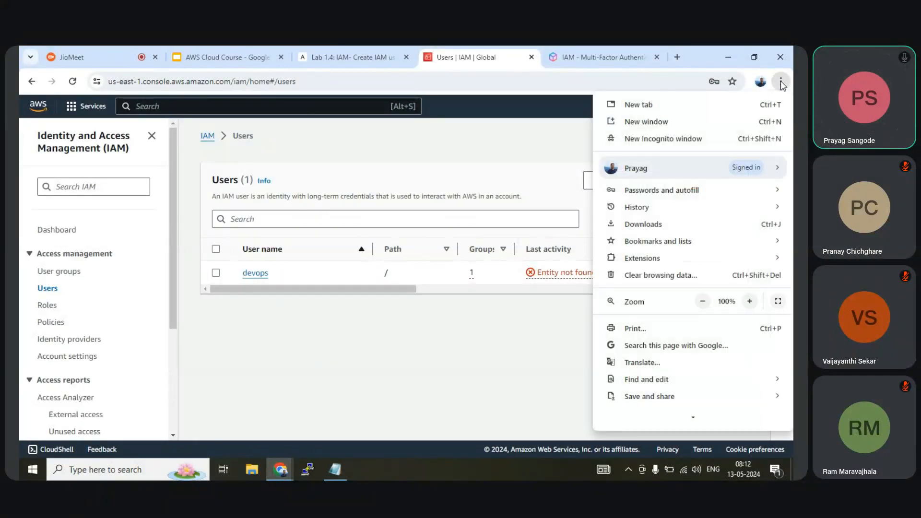
pyautogui.click(628, 140)
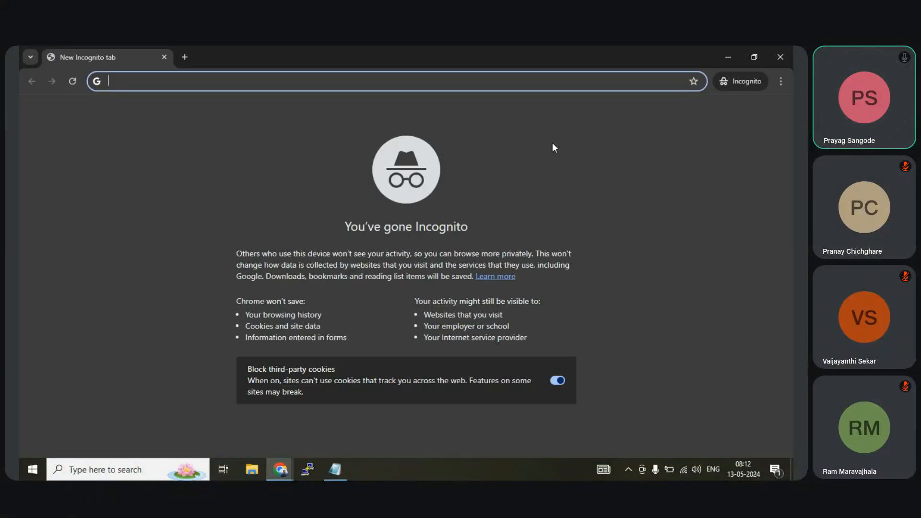
pyautogui.click(334, 475)
pyautogui.click(320, 145)
pyautogui.moveTo(310, 142); pyautogui.dragTo(27, 145)
pyautogui.hotkey('ctrl', 'c')
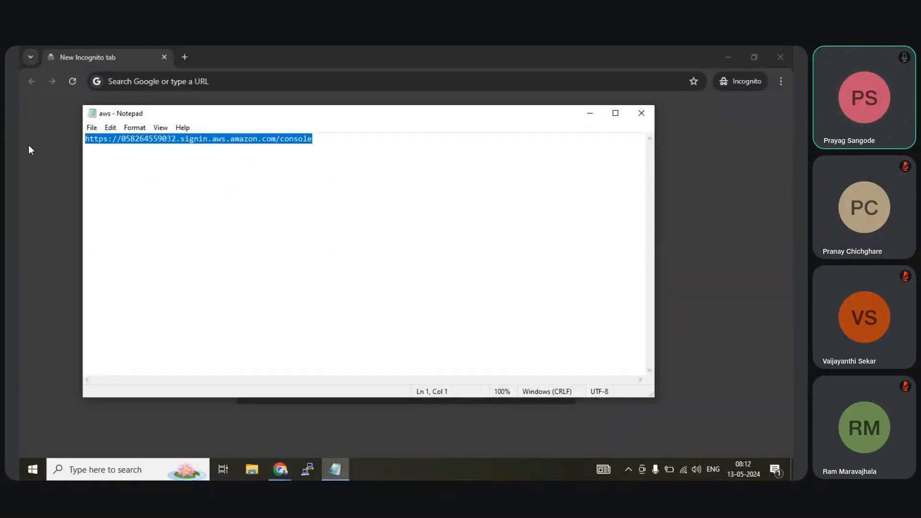
# Paste the account's console sign-in URL into the Incognito window and load it.
pyautogui.click(280, 470)
pyautogui.click(392, 412)
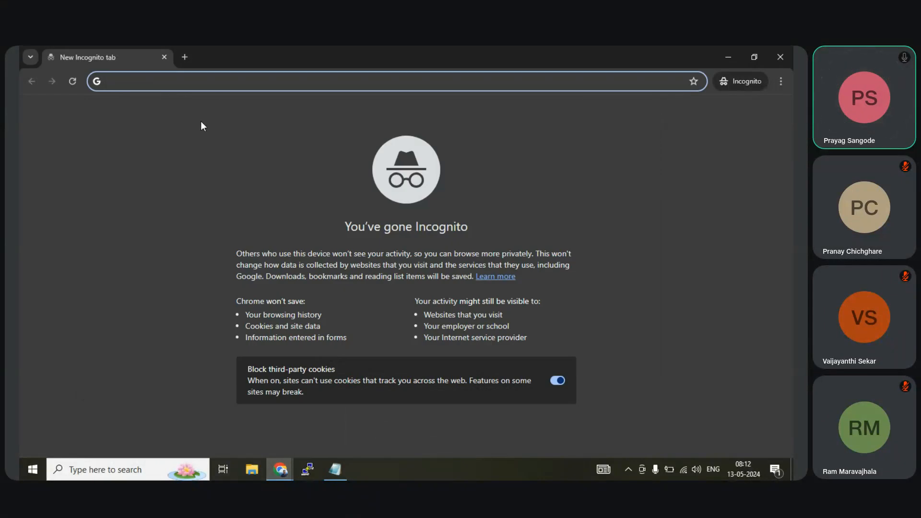
pyautogui.hotkey('ctrl', 'v')
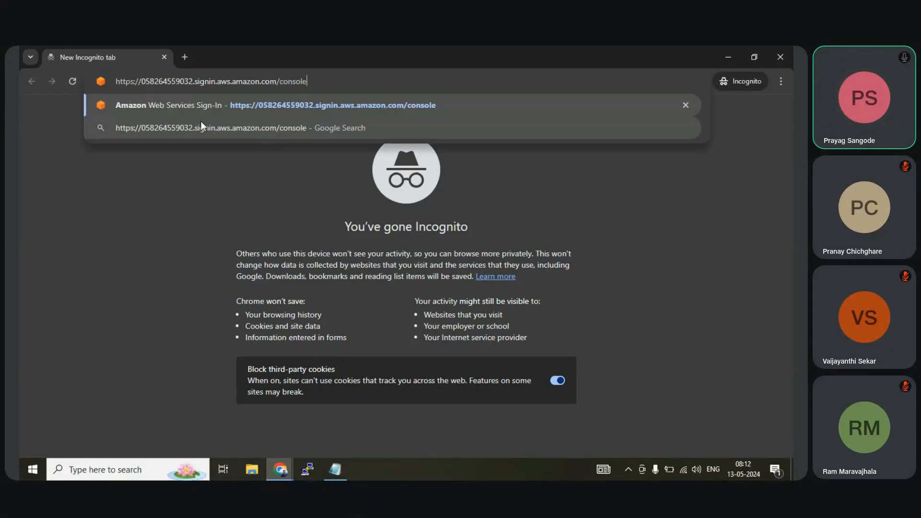
pyautogui.press('Return')
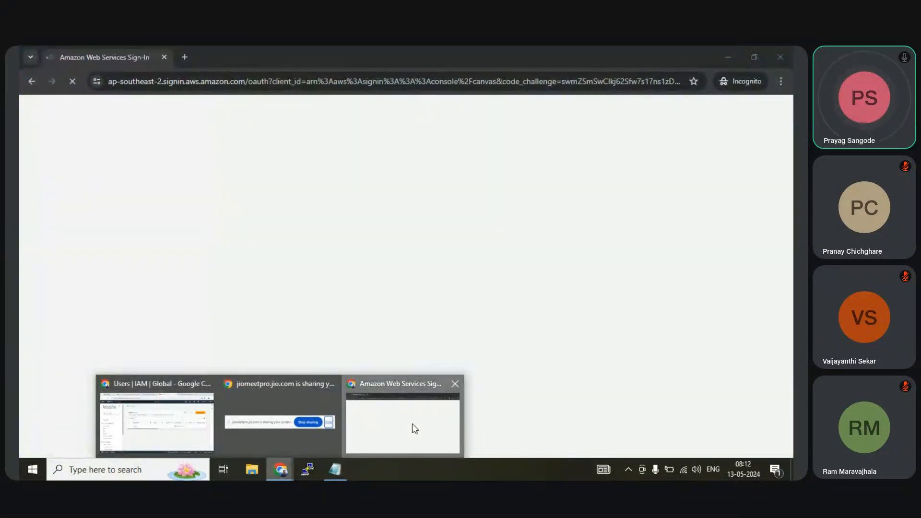
# Dismiss the sign-in notice and check the account ID against the URL in the aws note.
pyautogui.click(414, 428)
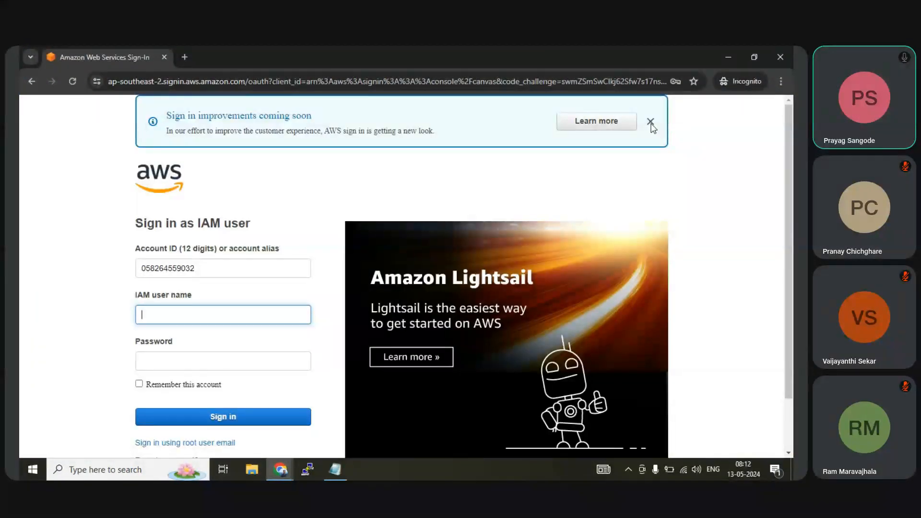
pyautogui.click(650, 121)
pyautogui.click(209, 213)
pyautogui.moveTo(209, 213); pyautogui.dragTo(122, 220)
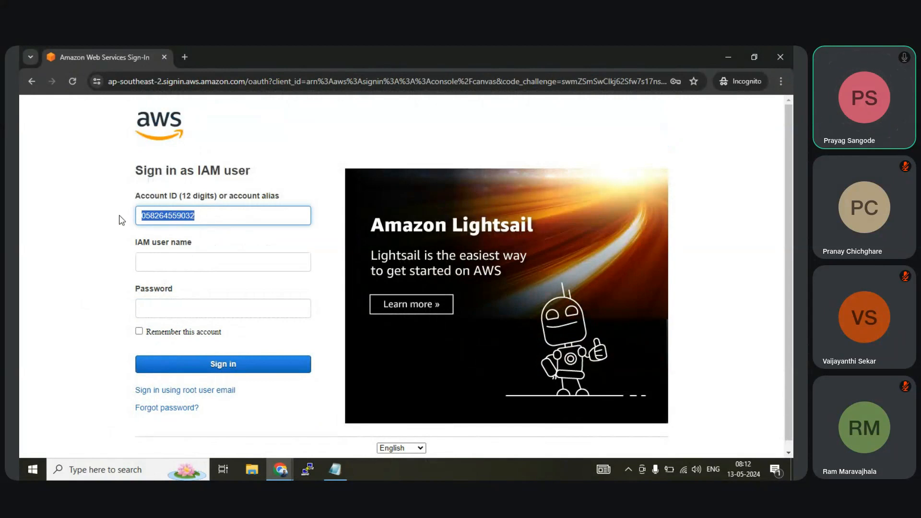
pyautogui.click(335, 469)
pyautogui.click(192, 182)
pyautogui.moveTo(176, 139); pyautogui.dragTo(112, 139)
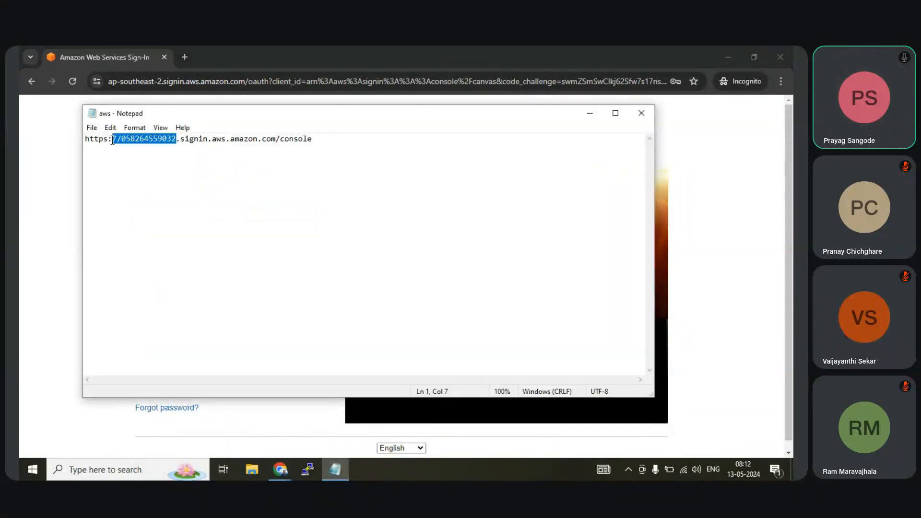
pyautogui.click(590, 113)
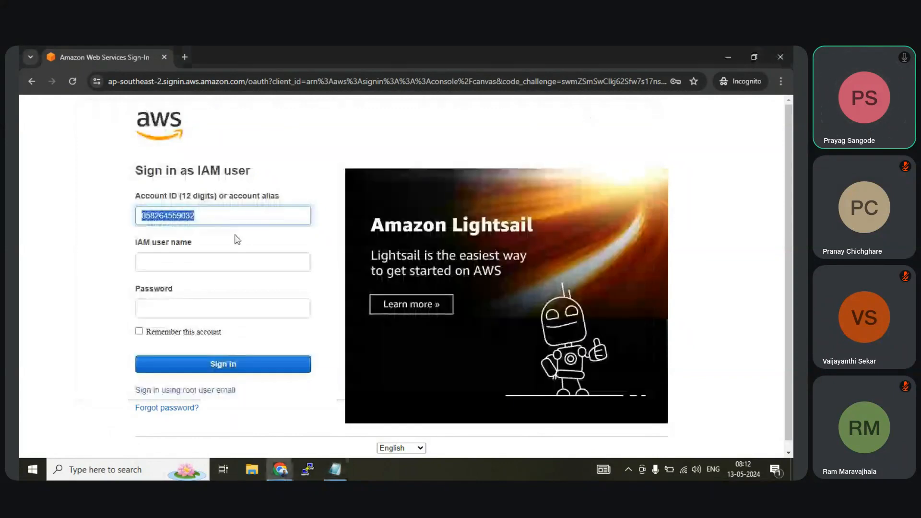
# Enter user name devops, retype the password, and tick Remember this account.
pyautogui.click(212, 262)
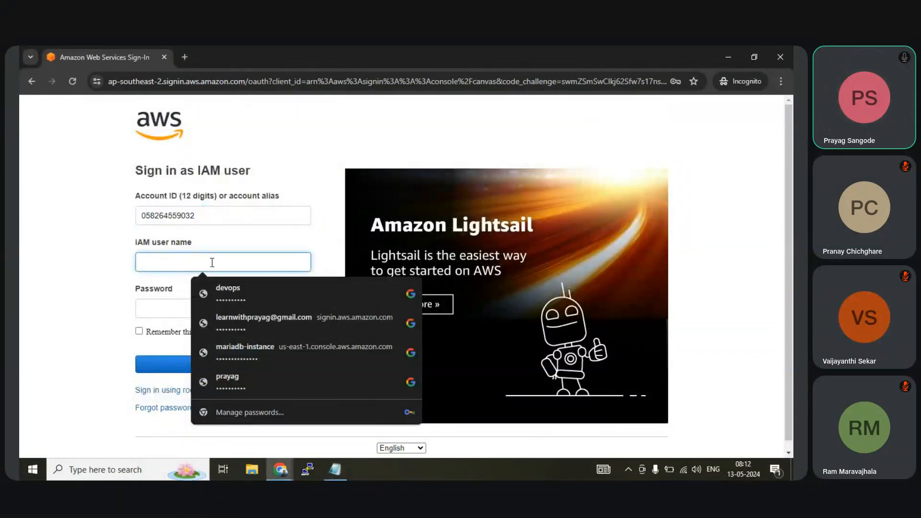
pyautogui.write('devops')
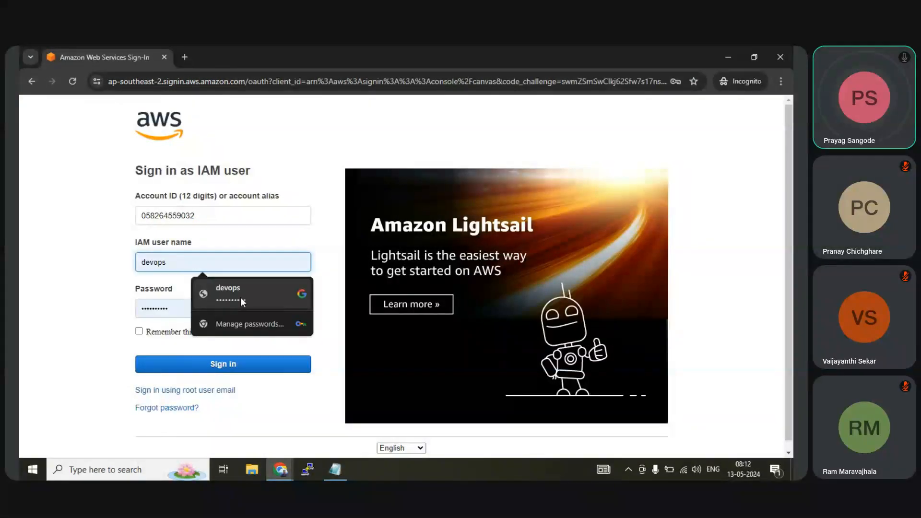
pyautogui.click(240, 297)
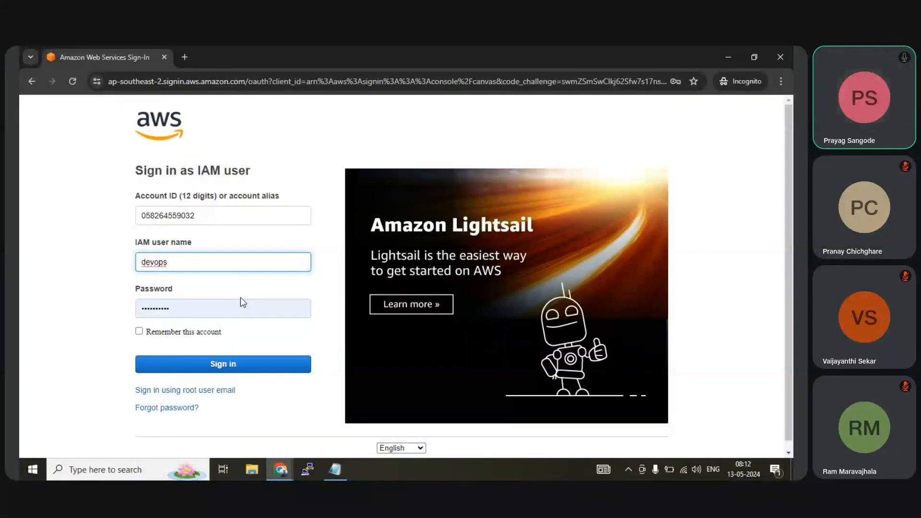
pyautogui.click(205, 308)
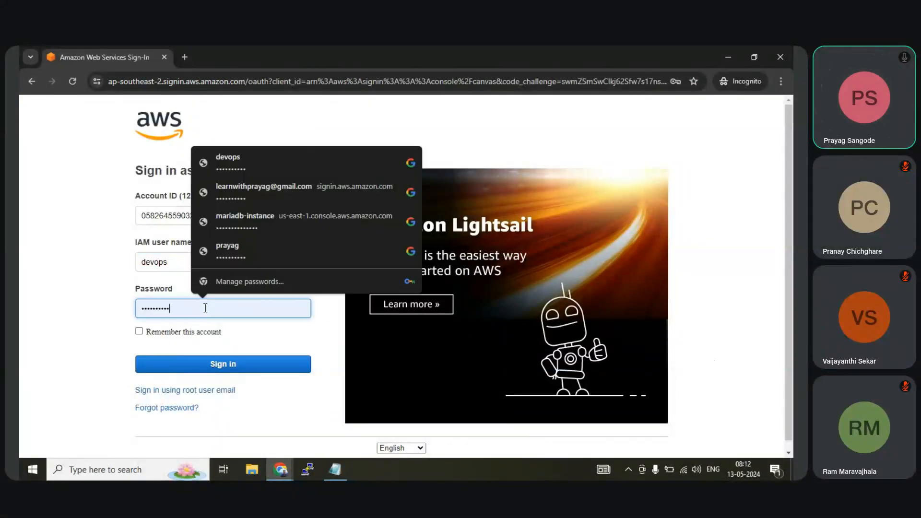
pyautogui.moveTo(205, 308); pyautogui.dragTo(50, 301)
pyautogui.press('BackSpace')
pyautogui.write('•')
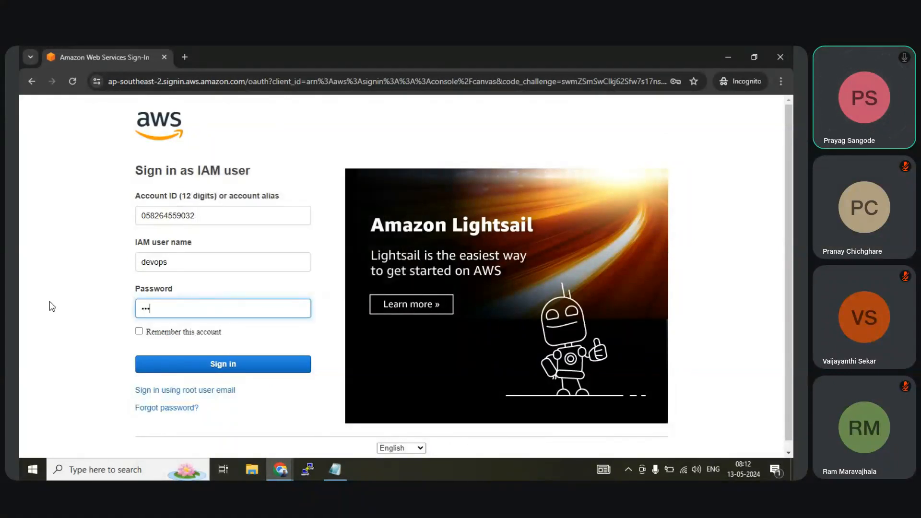
pyautogui.write('•••••••••')
pyautogui.click(139, 332)
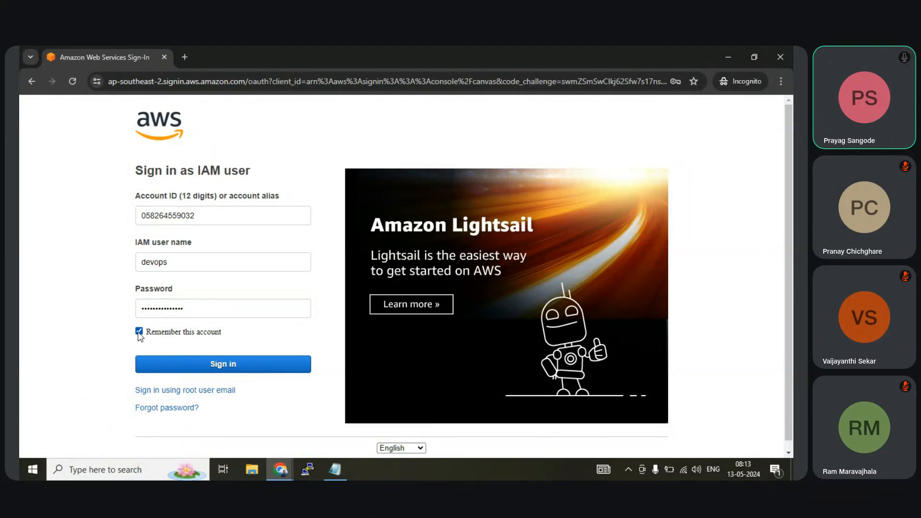
# Sign in as devops, dismiss all Console Home tour tips, and bring up the aws note.
pyautogui.click(235, 366)
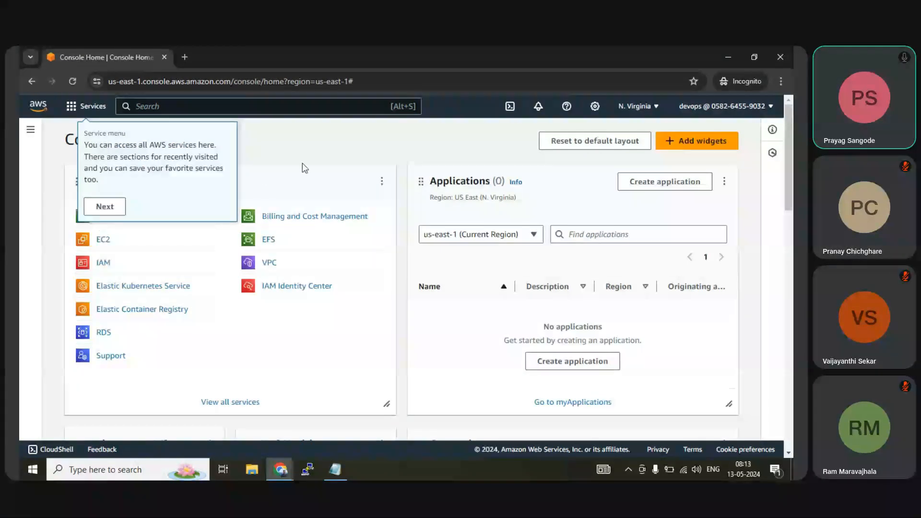
pyautogui.click(103, 204)
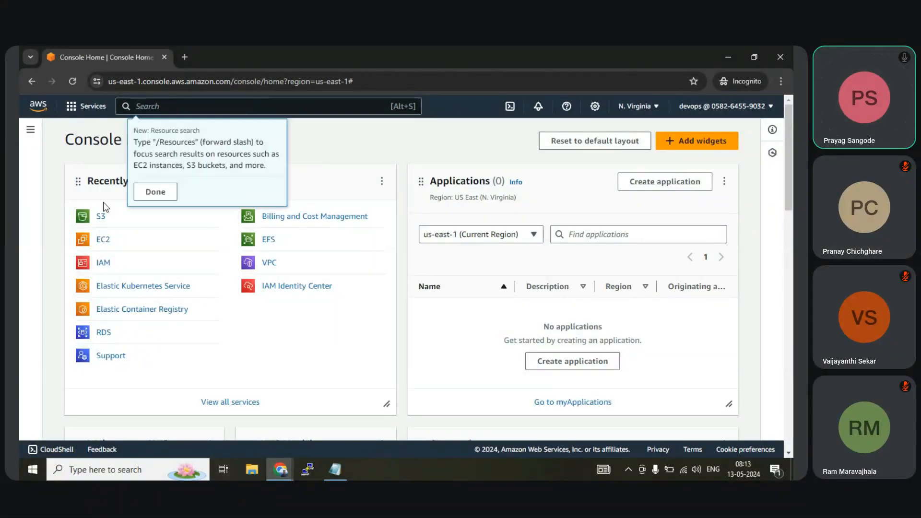
pyautogui.click(152, 193)
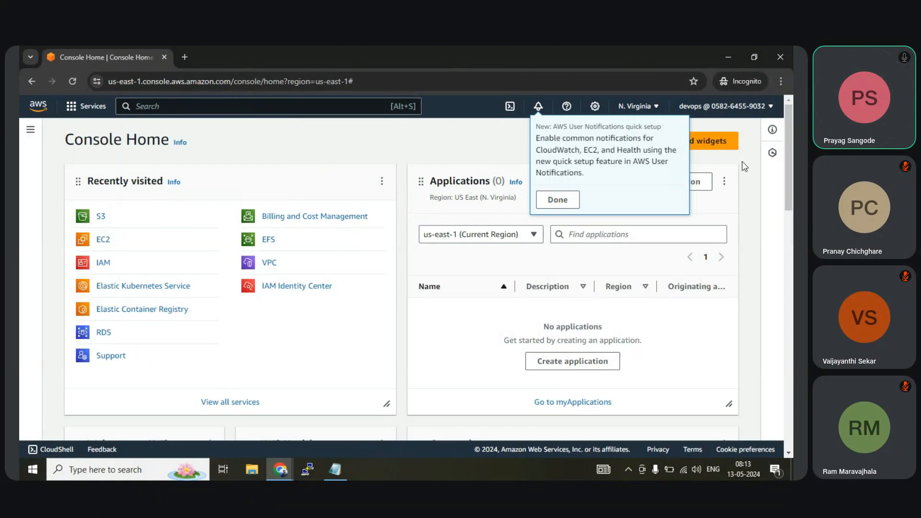
pyautogui.click(554, 202)
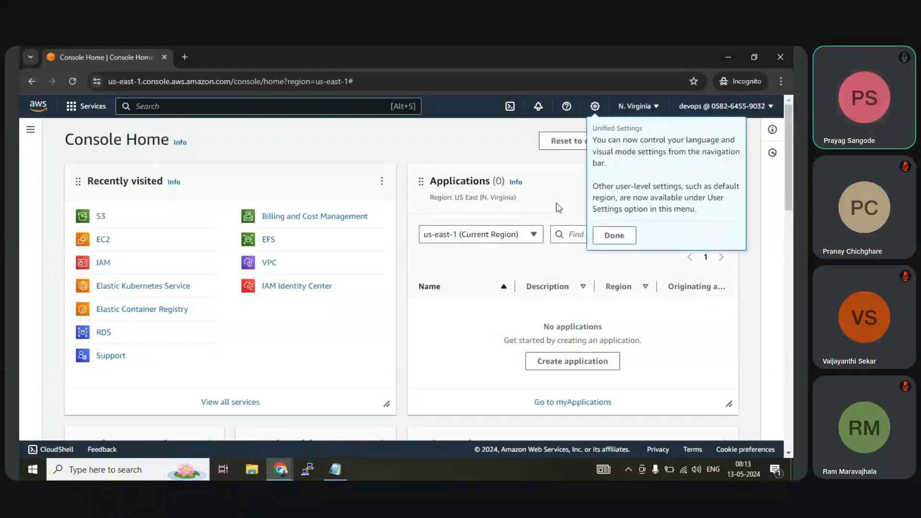
pyautogui.click(618, 234)
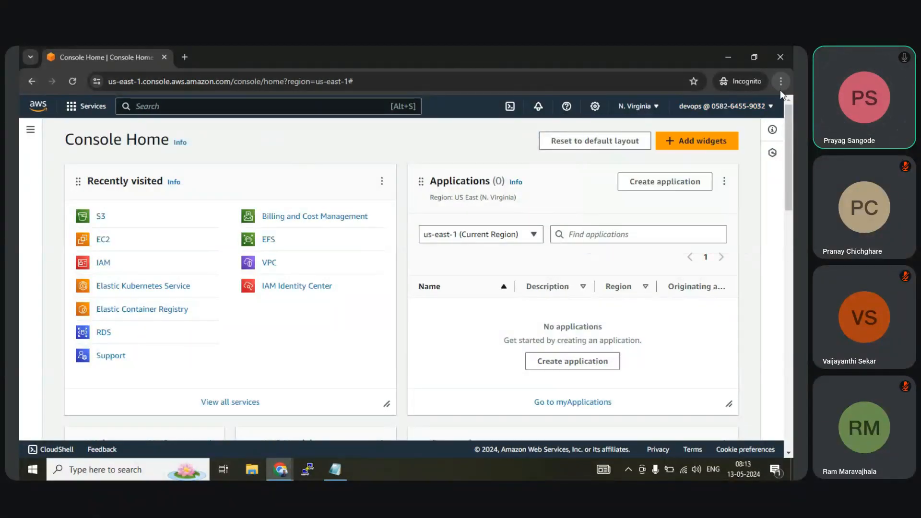
pyautogui.click(335, 469)
# Review the sign-in URL in the aws note, hide Notepad, and show the Services list.
pyautogui.click(339, 161)
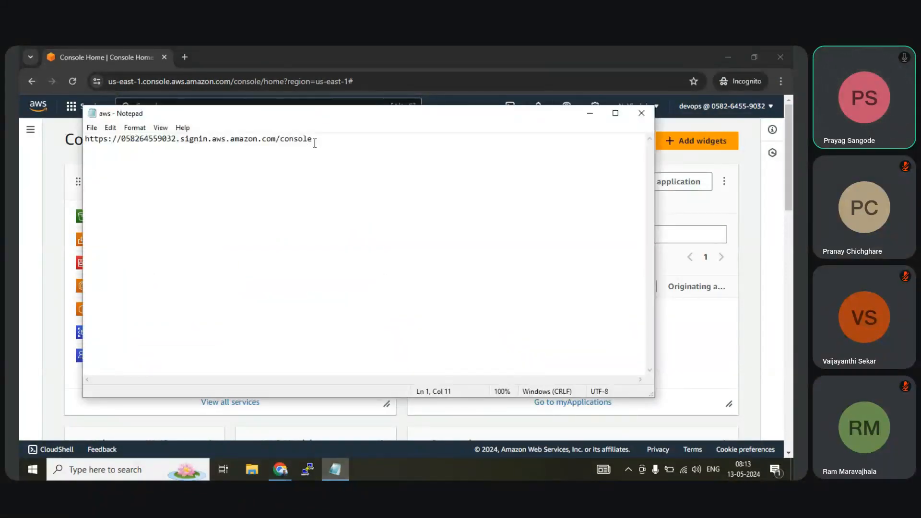
pyautogui.moveTo(313, 138); pyautogui.dragTo(85, 138)
pyautogui.click(277, 194)
pyautogui.click(592, 113)
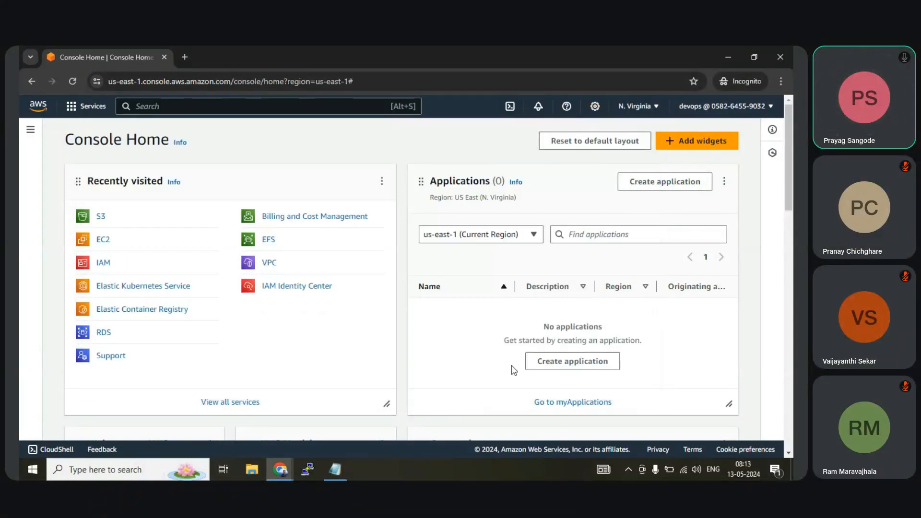
pyautogui.click(335, 469)
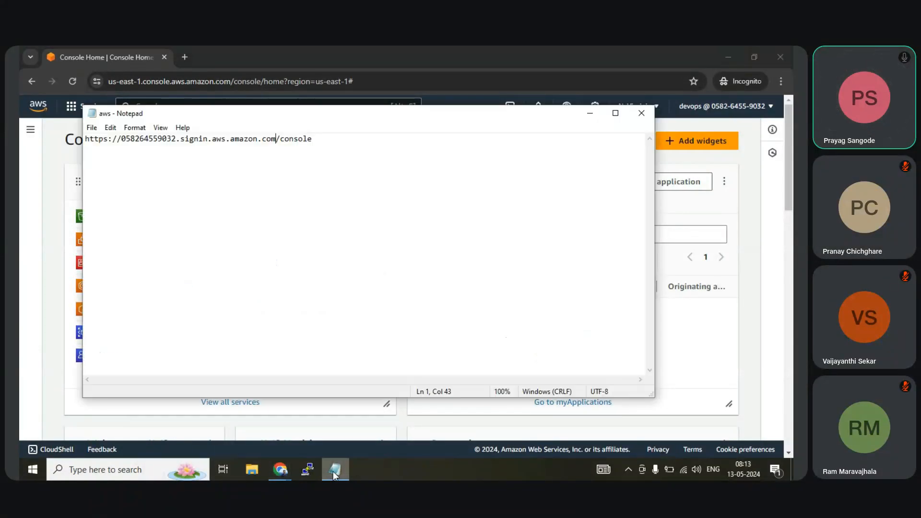
pyautogui.click(345, 140)
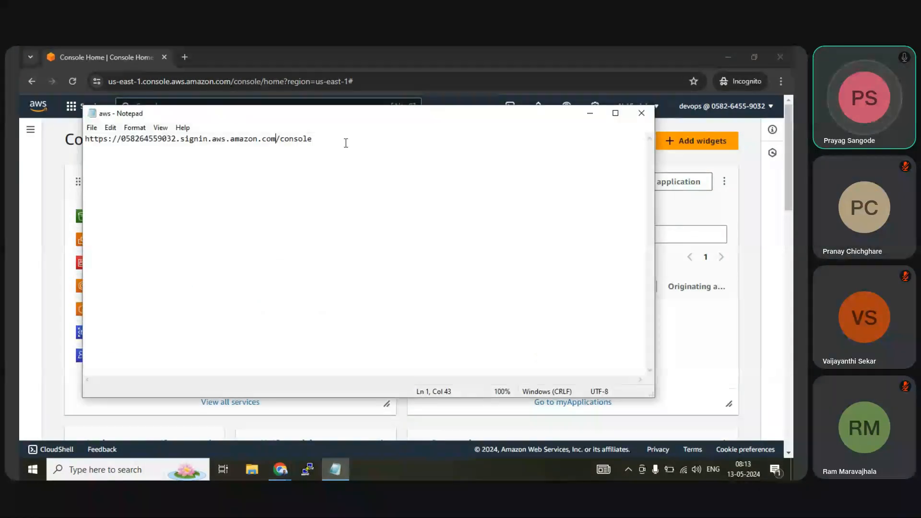
pyautogui.click(589, 113)
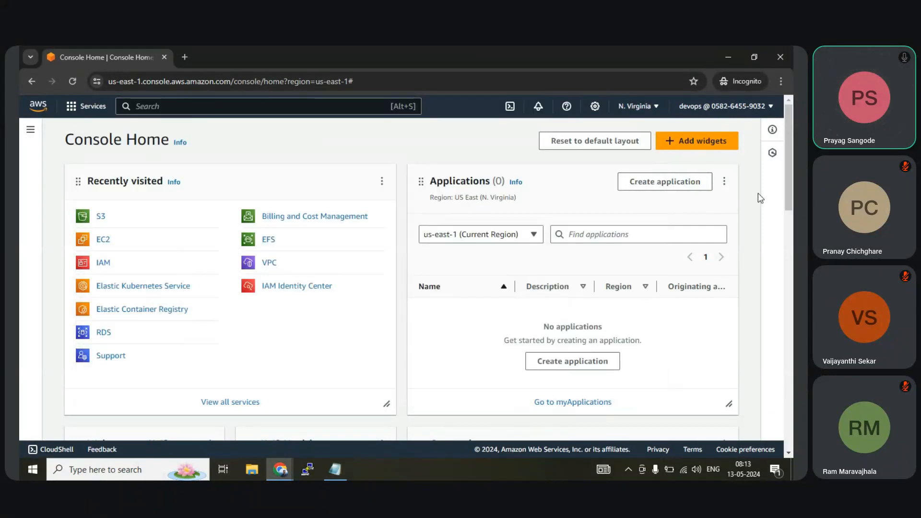
pyautogui.click(75, 109)
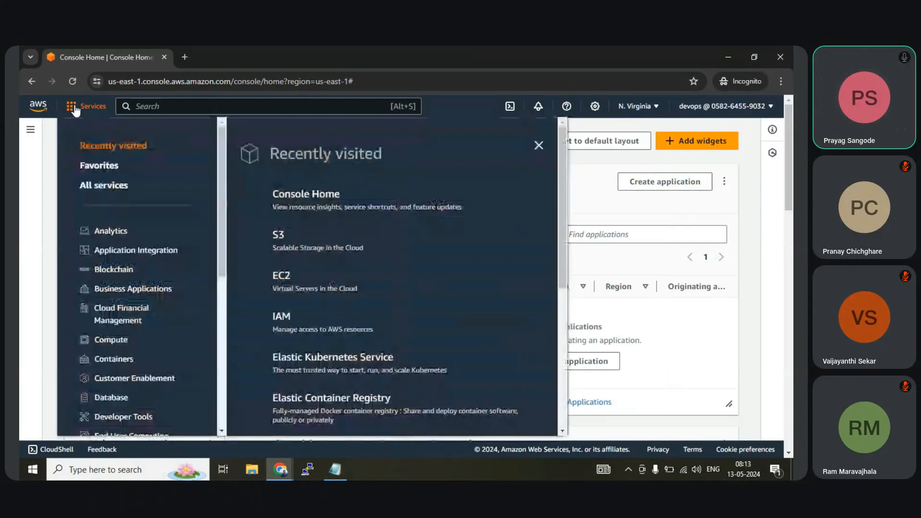
# Open IAM, review the signed-in account and MFA recommendations, and start Add MFA for devops.
pyautogui.click(298, 325)
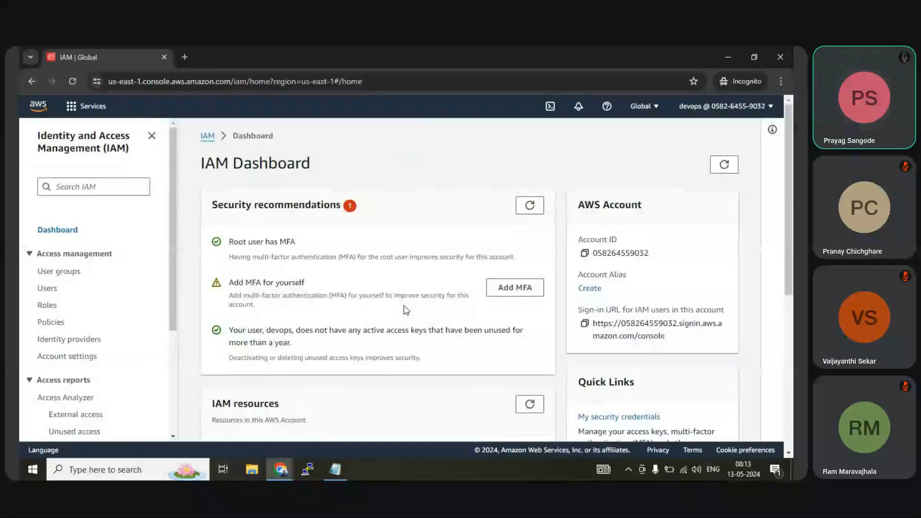
pyautogui.click(707, 109)
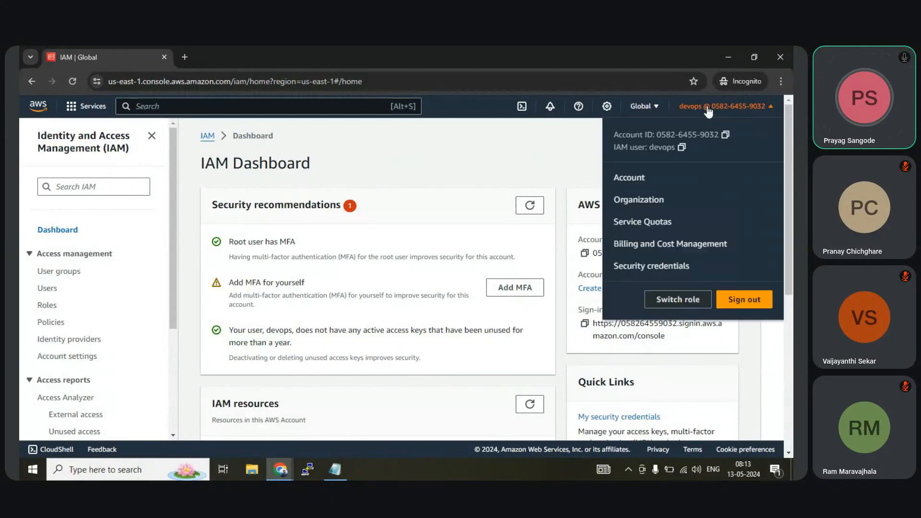
pyautogui.click(446, 152)
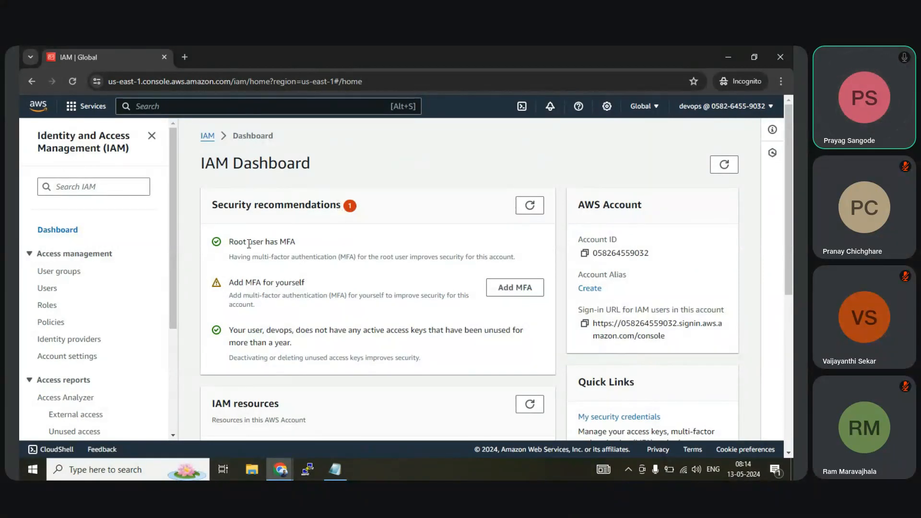
pyautogui.moveTo(249, 244); pyautogui.dragTo(315, 252)
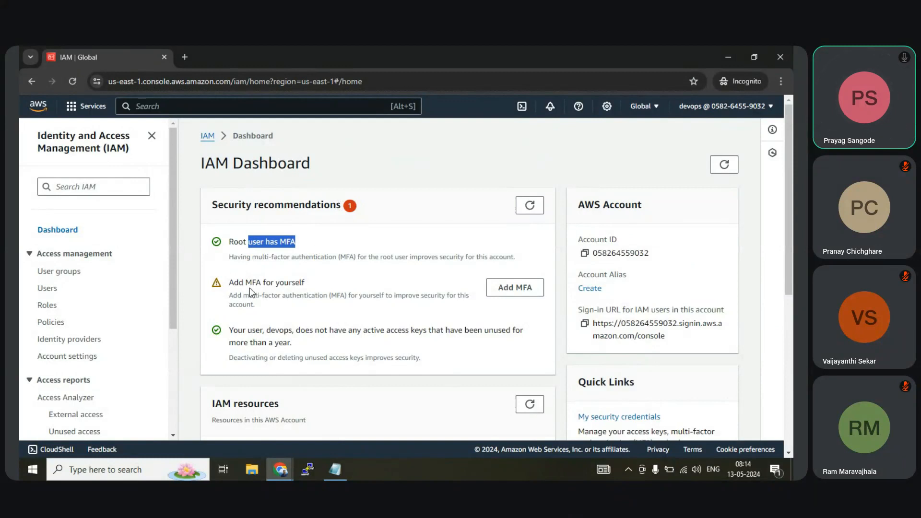
pyautogui.moveTo(252, 283); pyautogui.dragTo(317, 285)
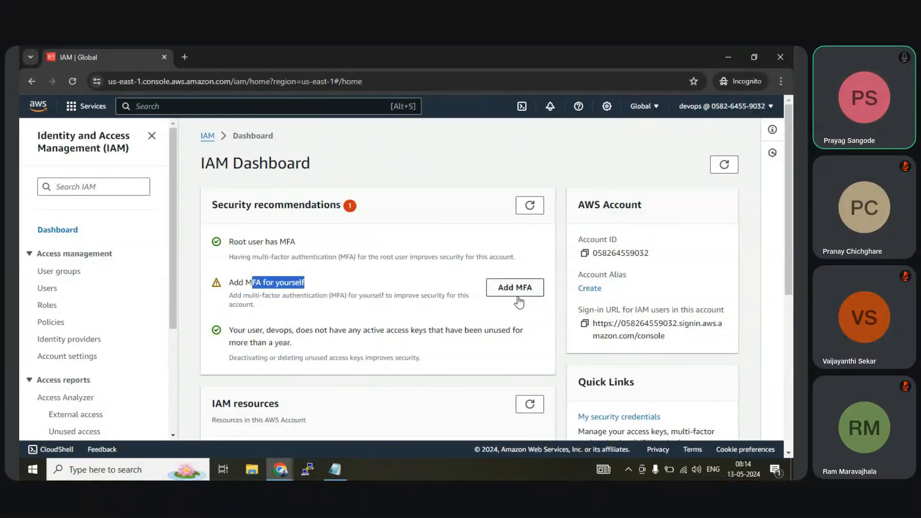
pyautogui.click(419, 151)
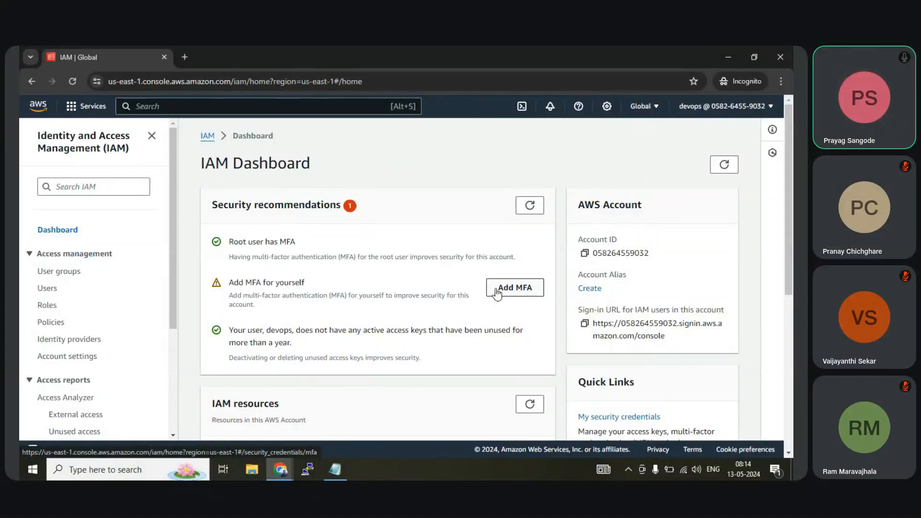
pyautogui.click(517, 289)
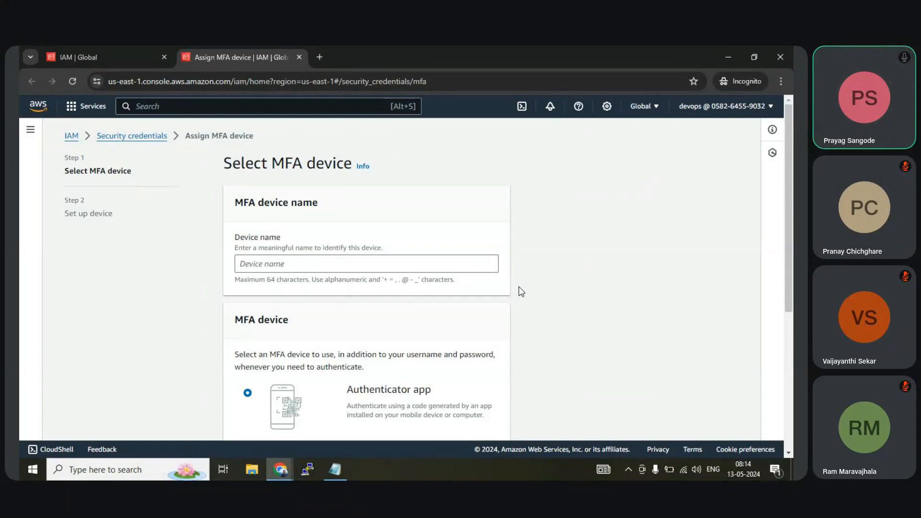
# Name the authenticator-app MFA device aws-devops and continue to device setup.
pyautogui.click(309, 265)
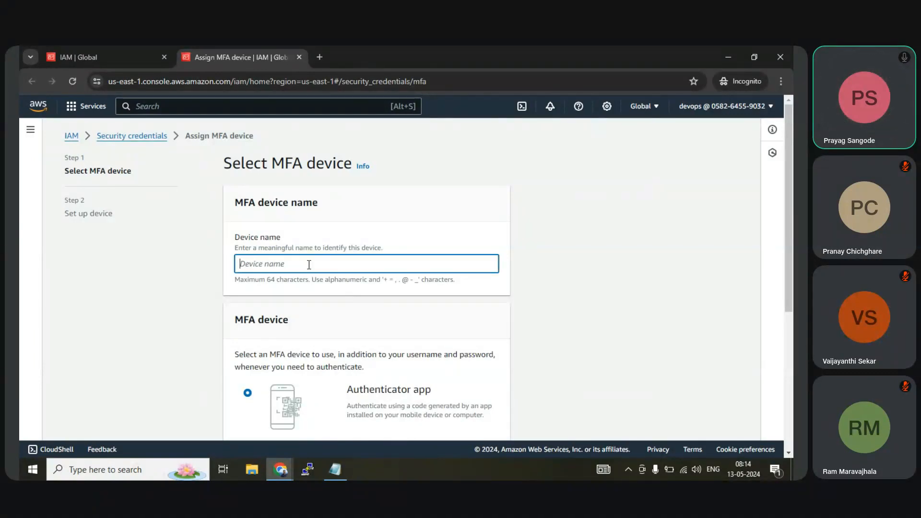
pyautogui.write('aws-devops')
pyautogui.scroll(-1, 410, 371)
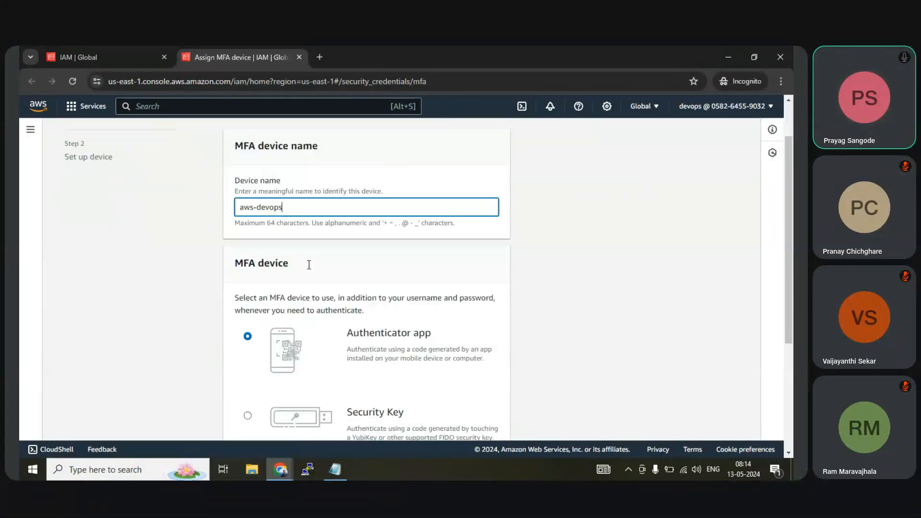
pyautogui.scroll(-3, 395, 343)
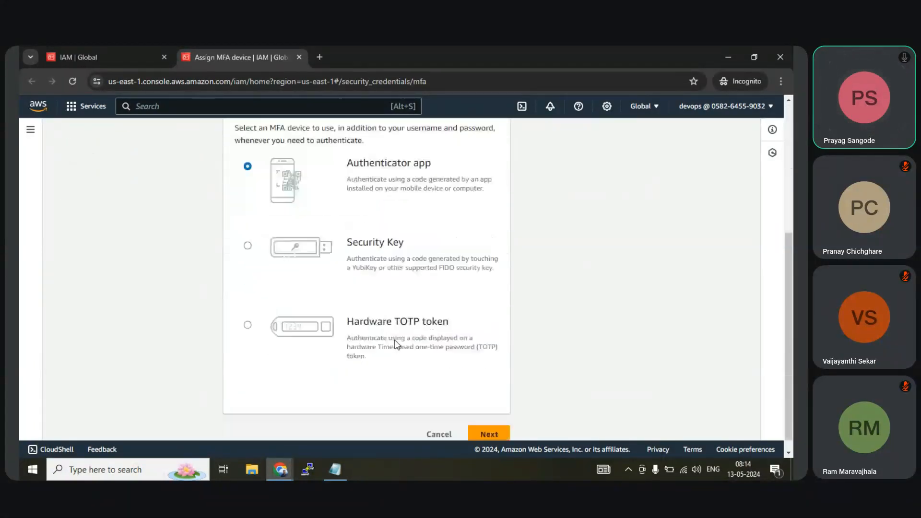
pyautogui.click(490, 422)
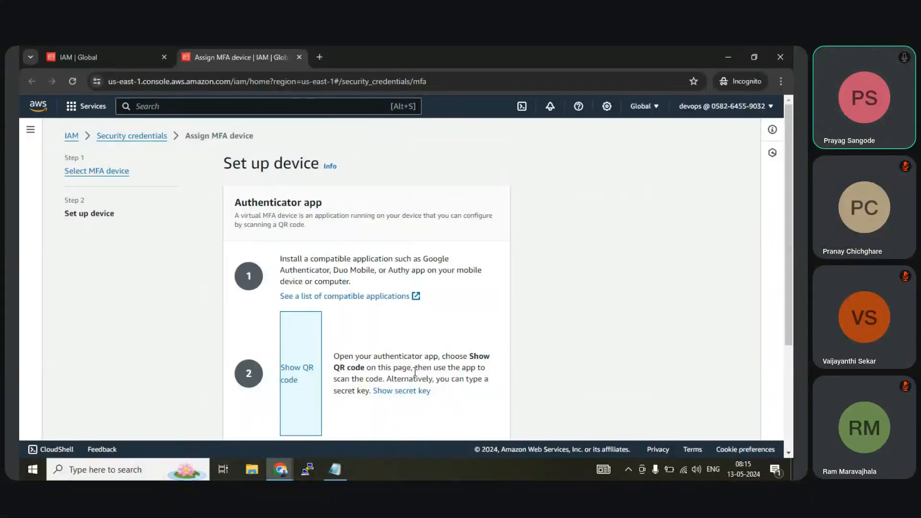
# Reveal the QR code and enter two consecutive authenticator codes into MFA code 1 and 2.
pyautogui.click(296, 374)
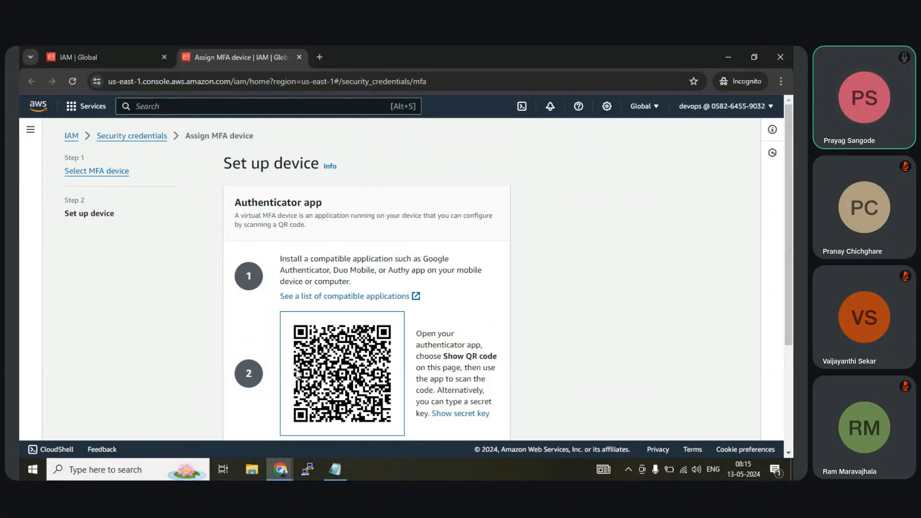
pyautogui.scroll(-3, 328, 331)
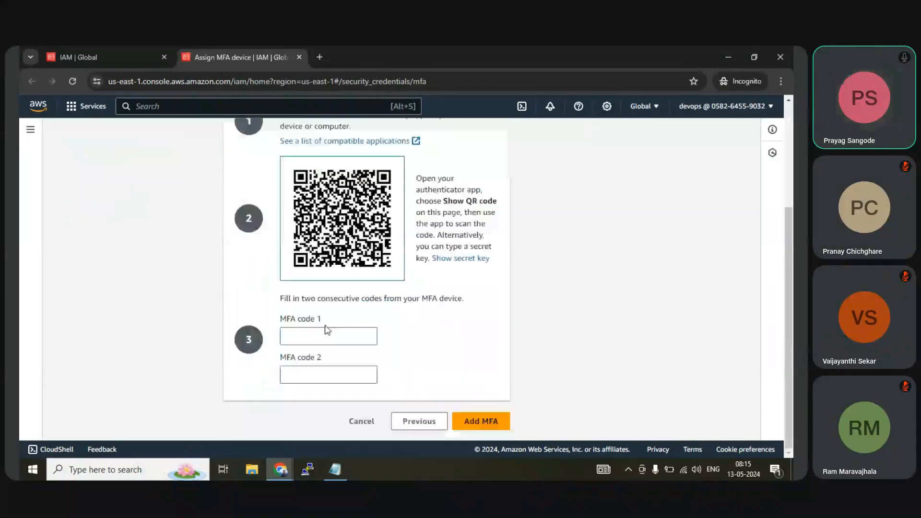
pyautogui.click(339, 341)
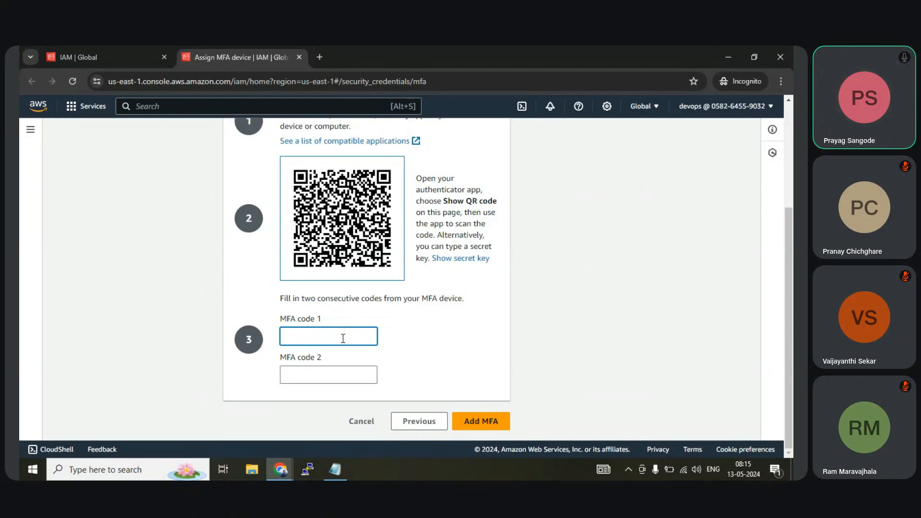
pyautogui.click(330, 373)
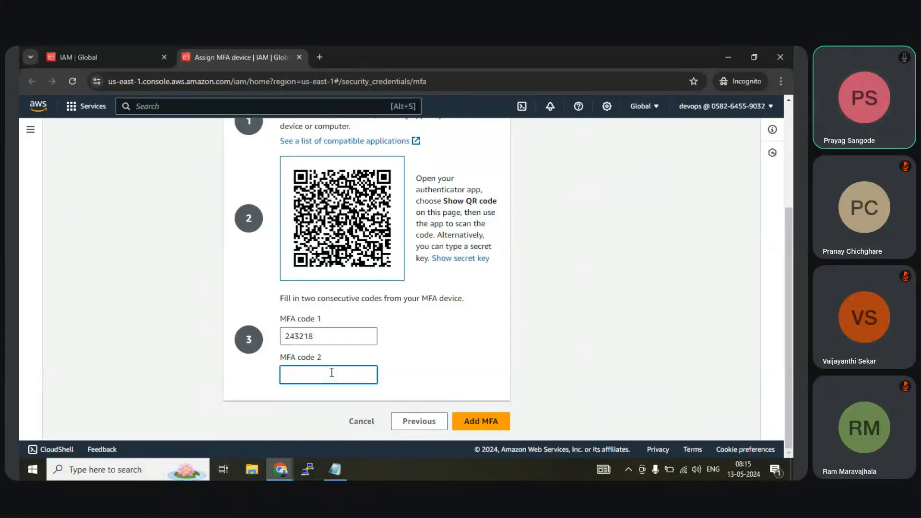
# Add the aws-devops MFA device, check the MFA table, then sign devops out.
pyautogui.click(486, 425)
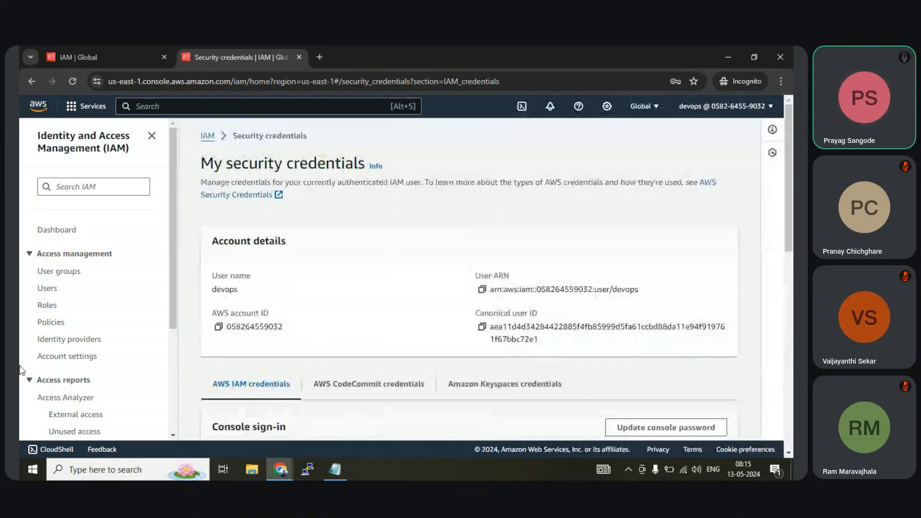
pyautogui.scroll(-5, 391, 358)
pyautogui.scroll(10, 397, 348)
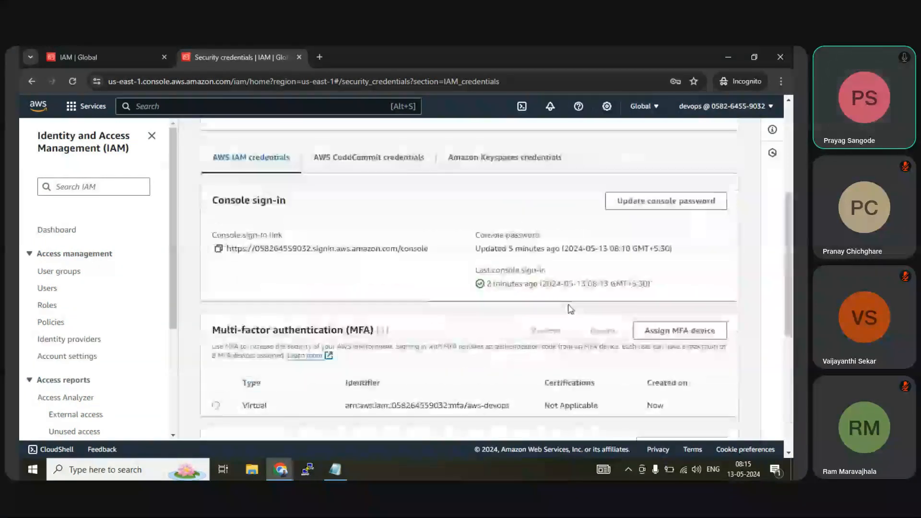
pyautogui.scroll(2, 515, 315)
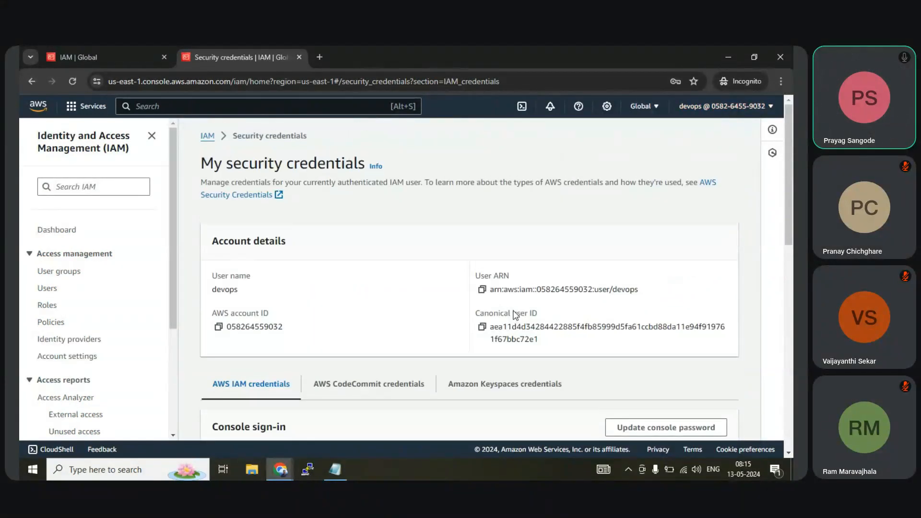
pyautogui.click(733, 108)
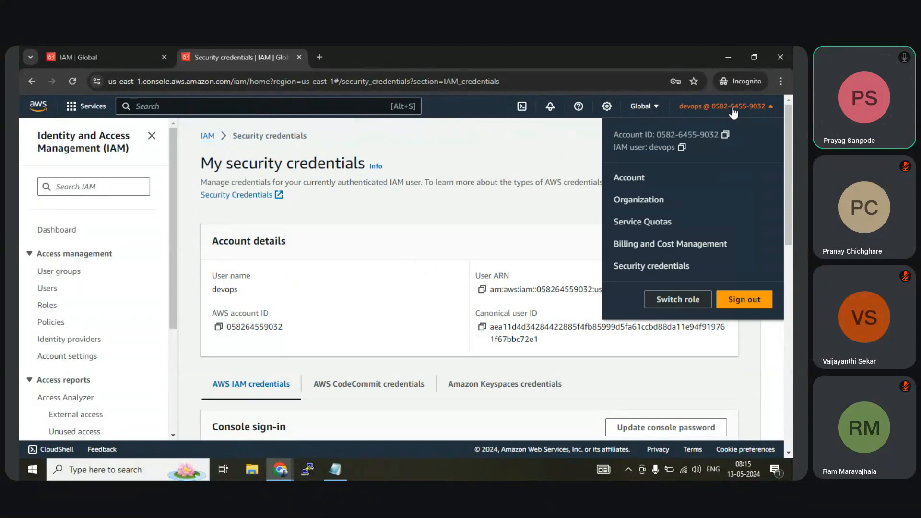
pyautogui.click(746, 300)
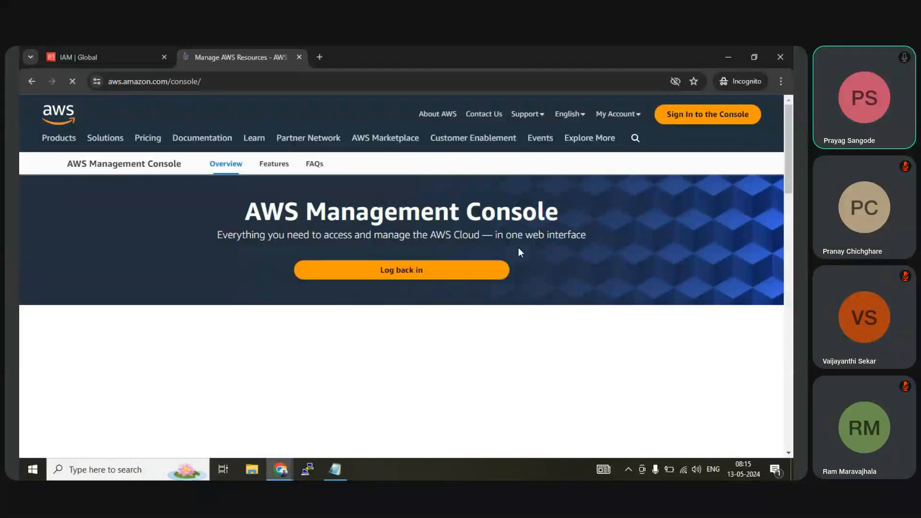
# Return to the sign-in page and check the prefilled account ID against the saved URL in Notepad.
pyautogui.click(419, 274)
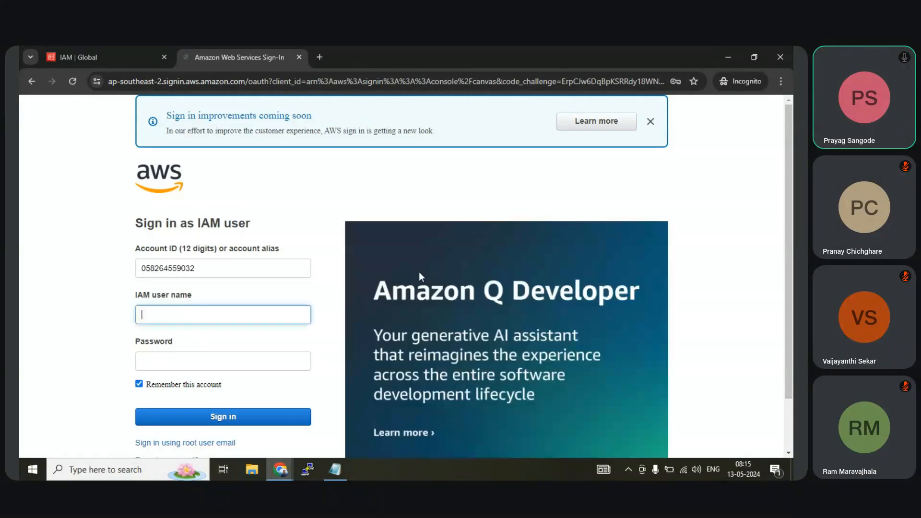
pyautogui.moveTo(200, 268); pyautogui.dragTo(133, 273)
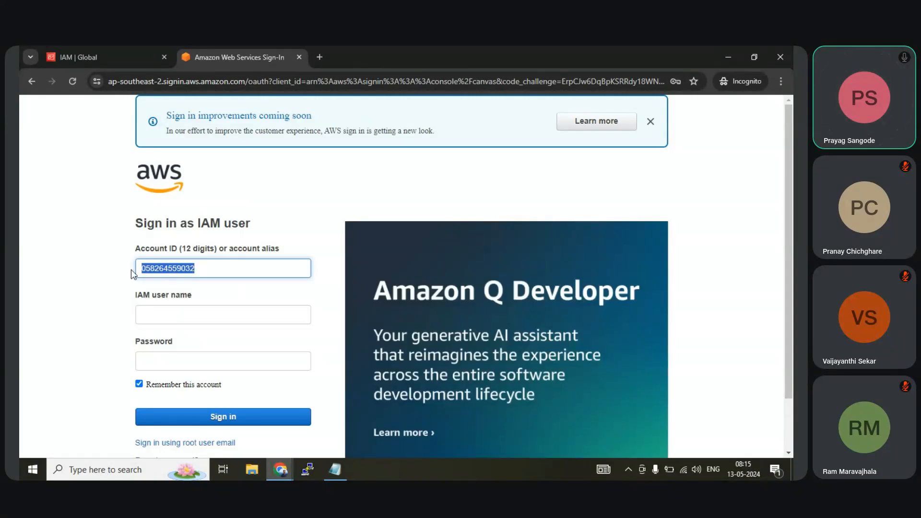
pyautogui.click(336, 471)
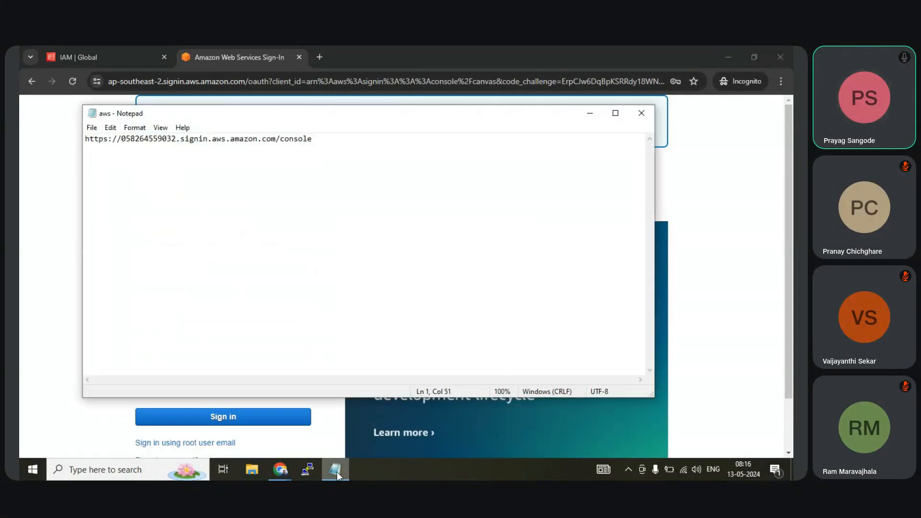
pyautogui.moveTo(176, 139); pyautogui.dragTo(153, 139)
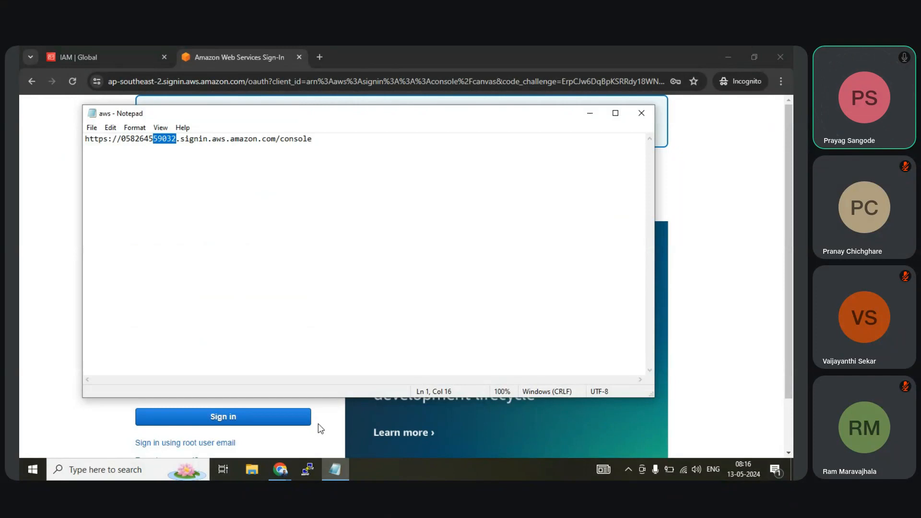
pyautogui.click(335, 470)
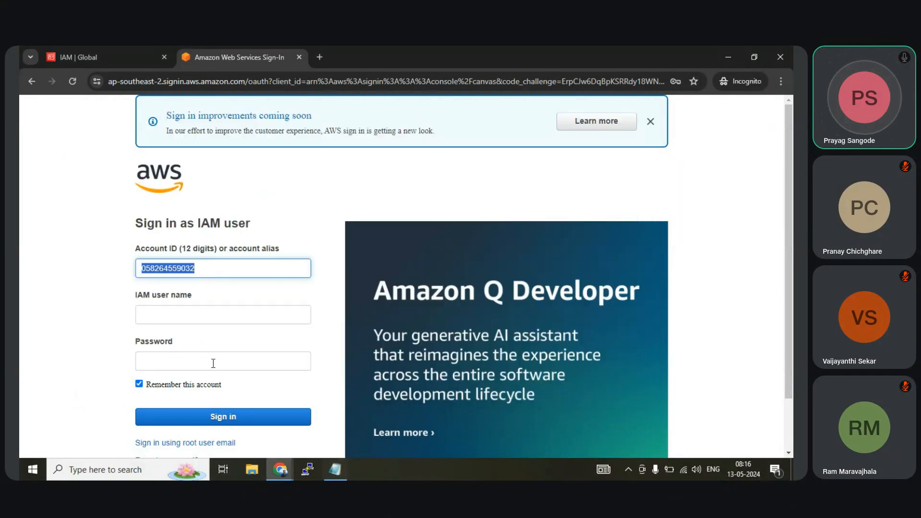
# Sign in with IAM user name devops and its password.
pyautogui.click(216, 313)
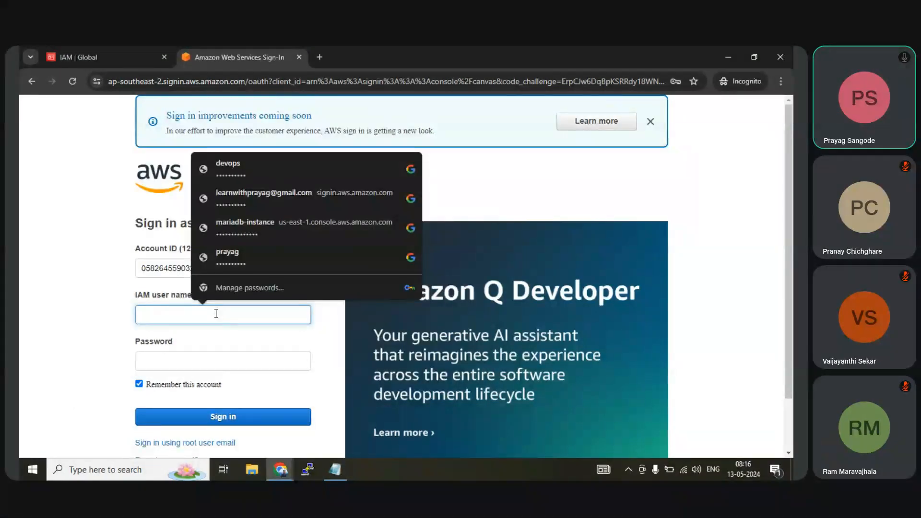
pyautogui.write('d')
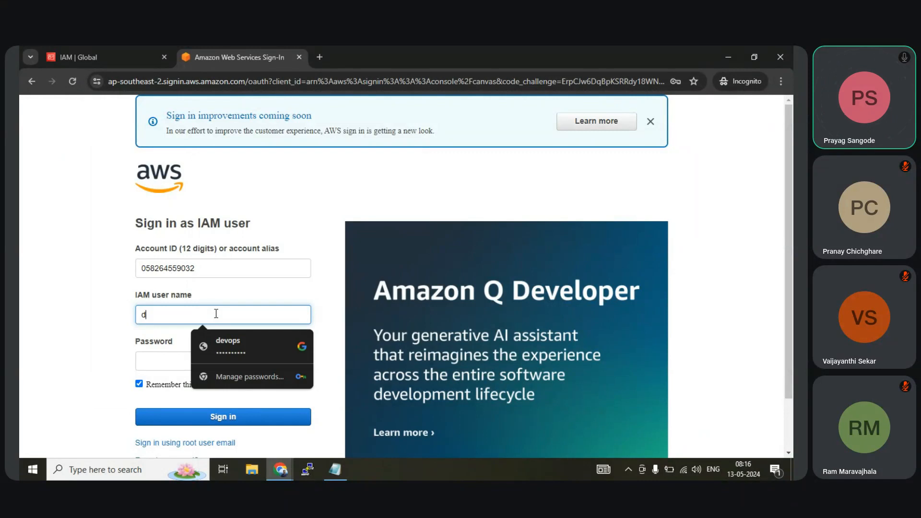
pyautogui.write('evops')
pyautogui.click(176, 359)
pyautogui.click(43, 337)
pyautogui.click(161, 365)
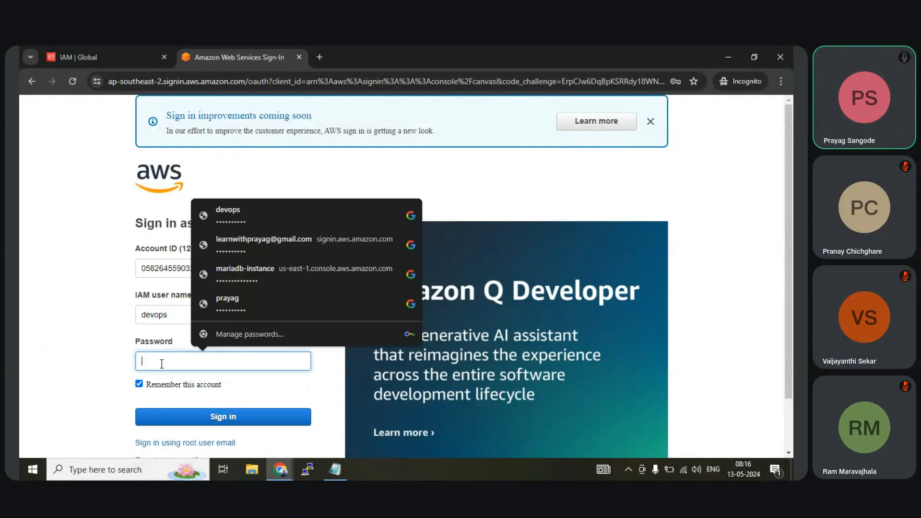
pyautogui.write('a')
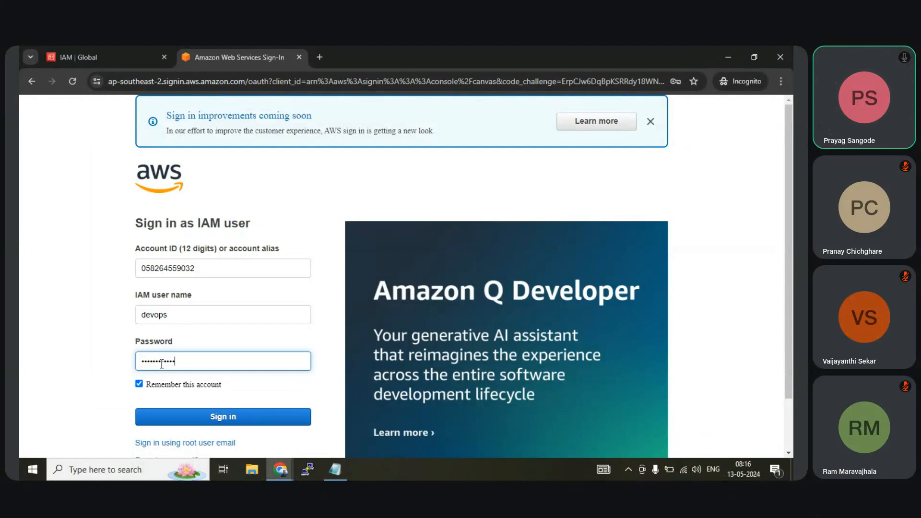
pyautogui.write('••')
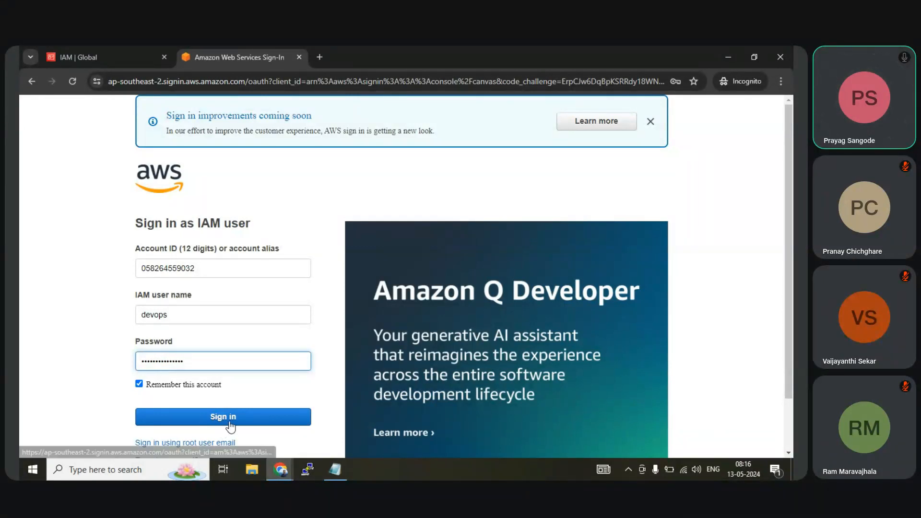
pyautogui.click(218, 414)
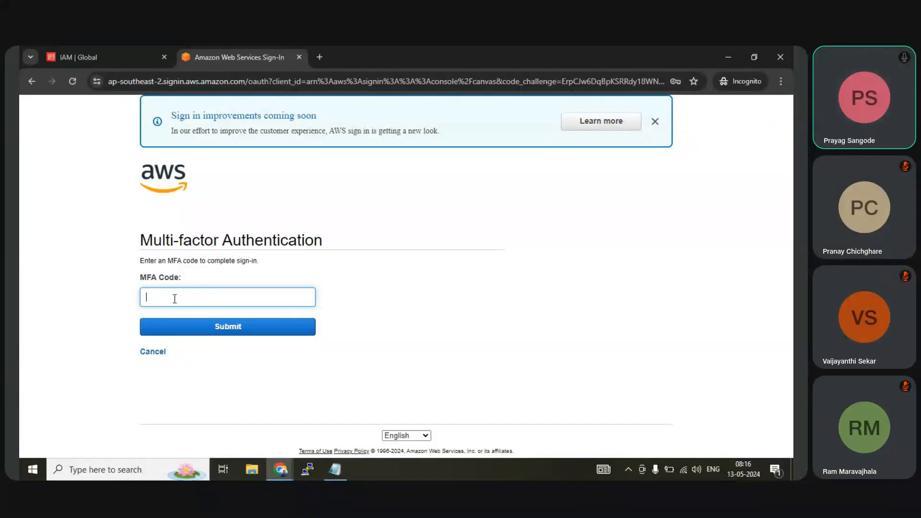
pyautogui.click(238, 324)
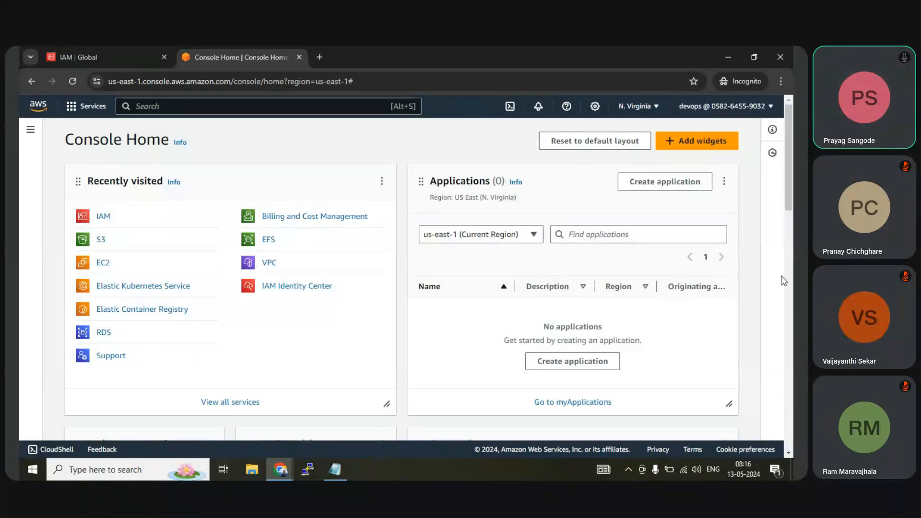
pyautogui.scroll(-5, 356, 305)
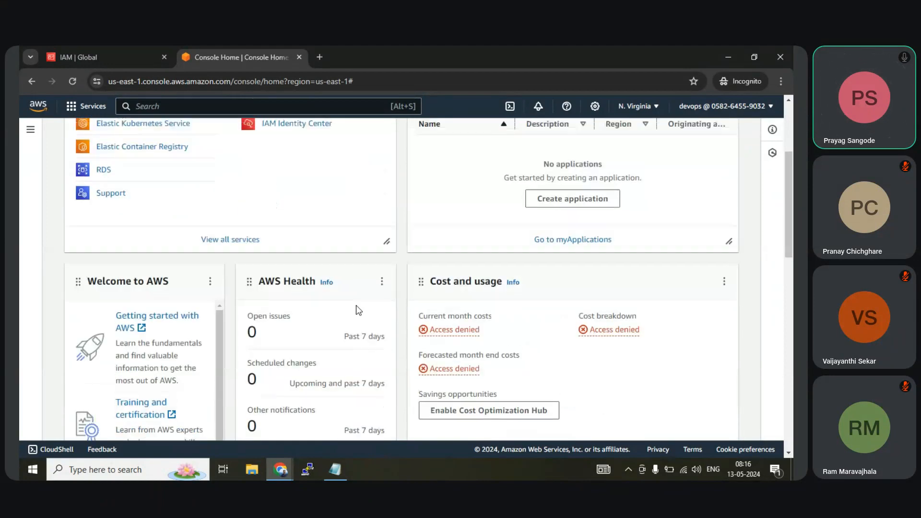
pyautogui.scroll(5, 356, 305)
pyautogui.scroll(-5, 356, 305)
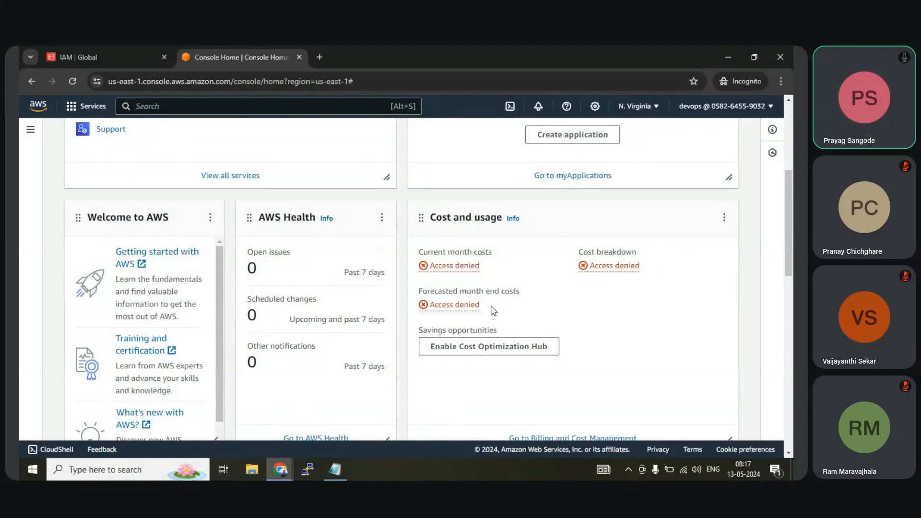
pyautogui.scroll(3, 495, 311)
pyautogui.scroll(1, 495, 311)
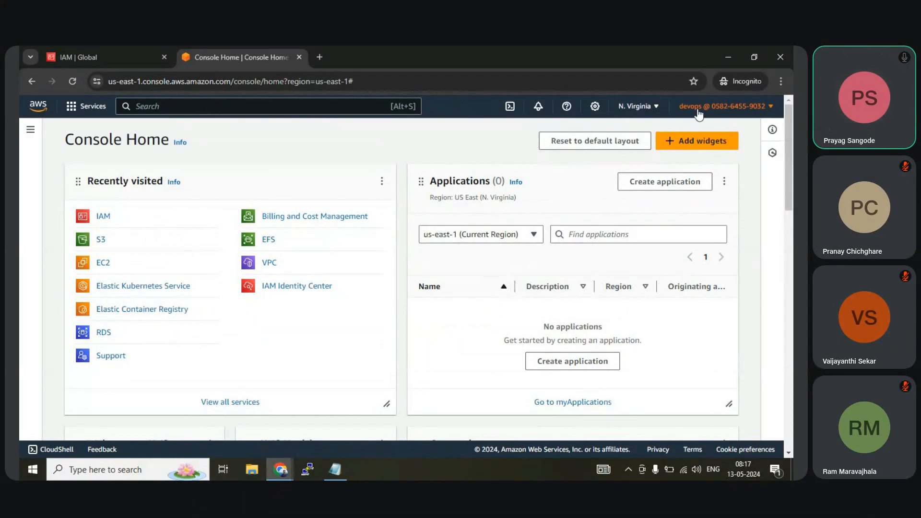
# Add a 'root -' line with the root account's sign-in e-mail under the console URL and save.
pyautogui.click(335, 469)
pyautogui.click(352, 145)
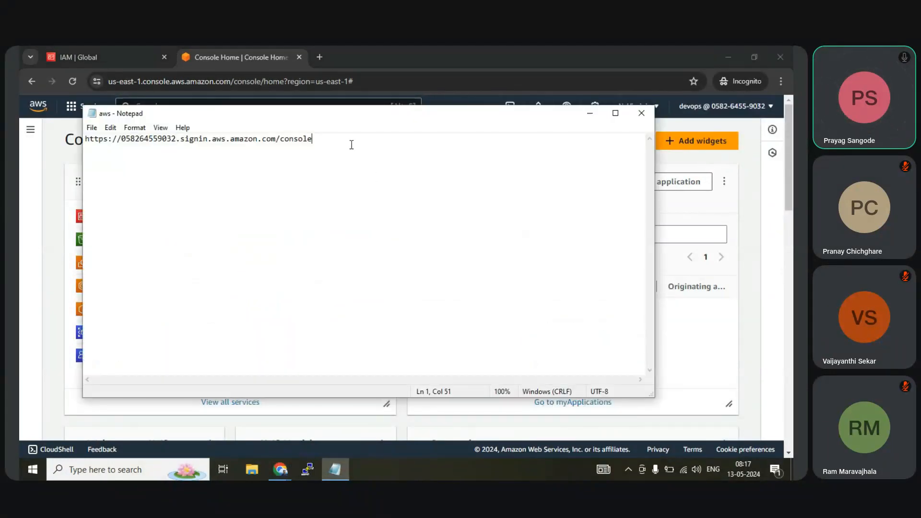
pyautogui.press('Return')
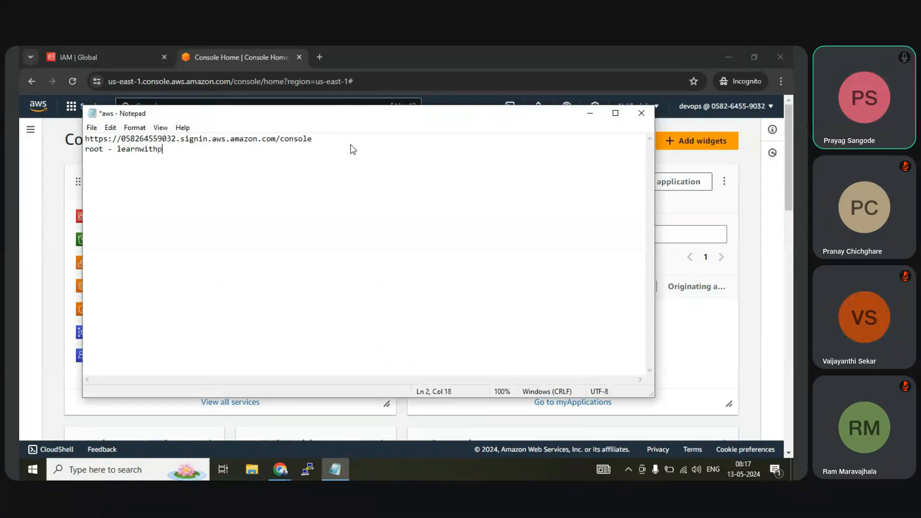
pyautogui.hotkey('ctrl', 's')
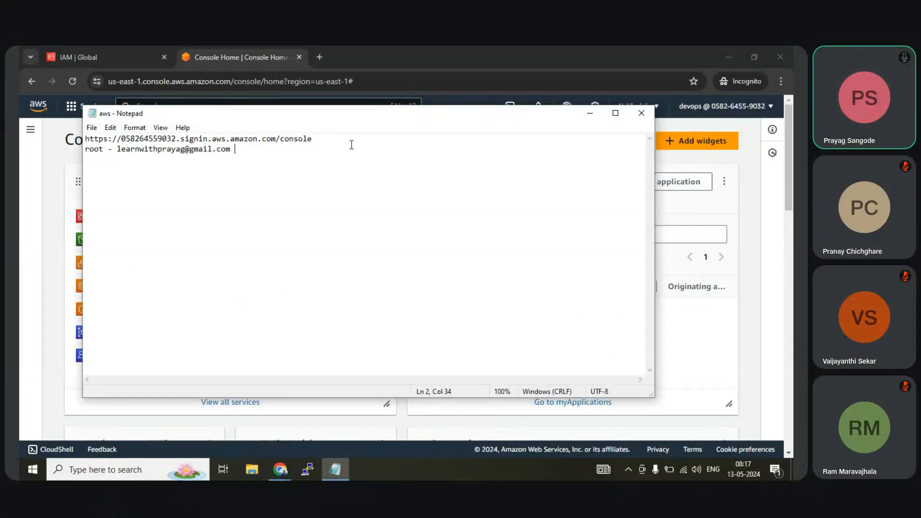
# Add a devops login line with masked password, save again, and minimize Notepad.
pyautogui.write('D... ')
pyautogui.write('devops')
pyautogui.write(' - D...')
pyautogui.hotkey('ctrl', 's')
pyautogui.click(755, 336)
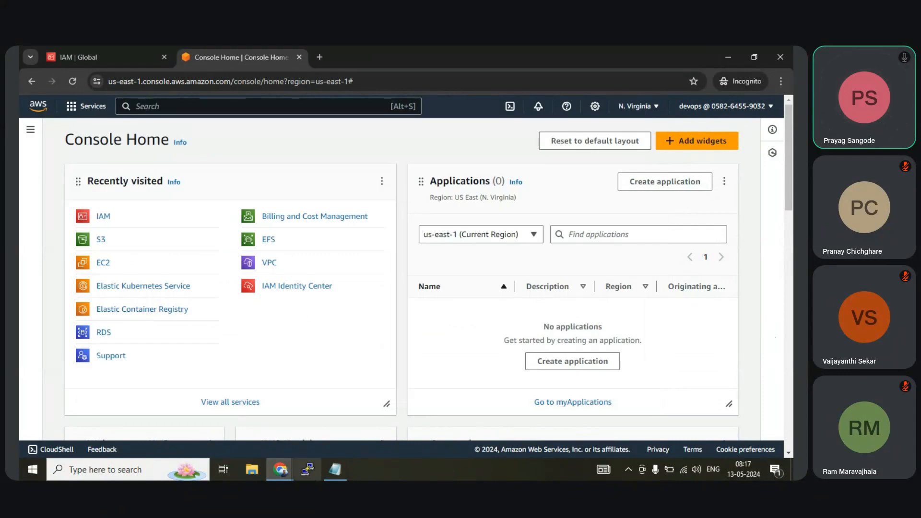
pyautogui.moveTo(280, 469)
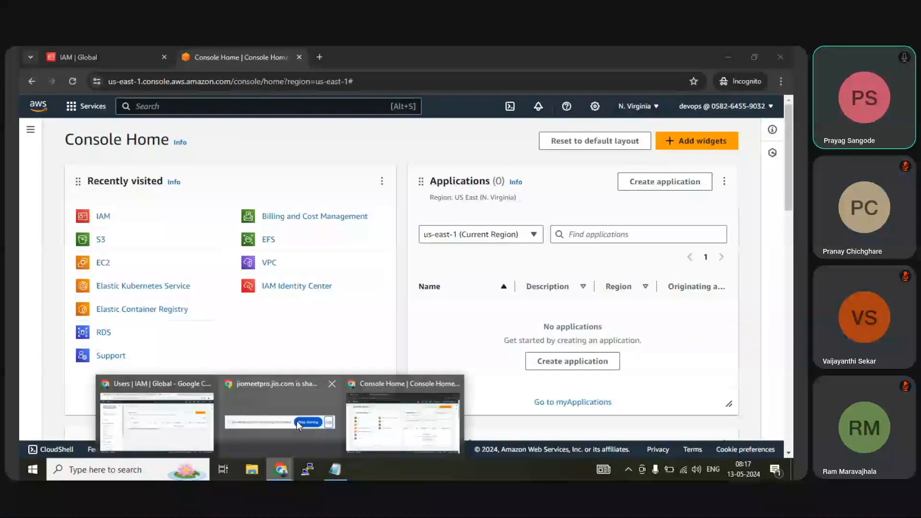